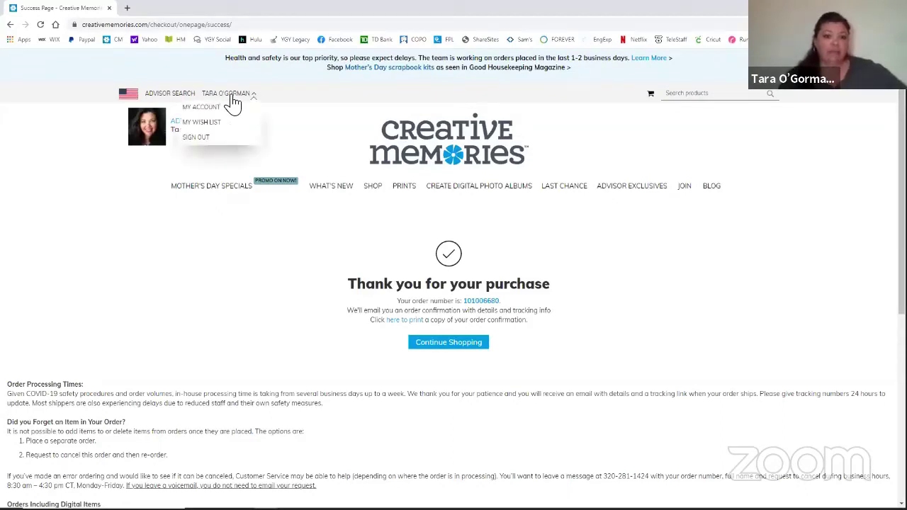
Download CM_Staycation_Elements_D659626.zip from the account's downloadable products.
{"action": "left_click", "coordinate": [222, 113]}
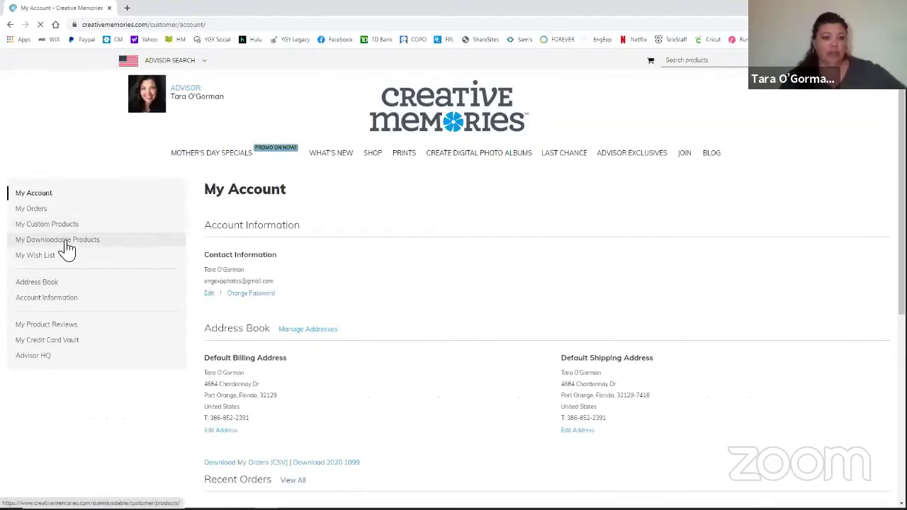
{"action": "left_click", "coordinate": [64, 239]}
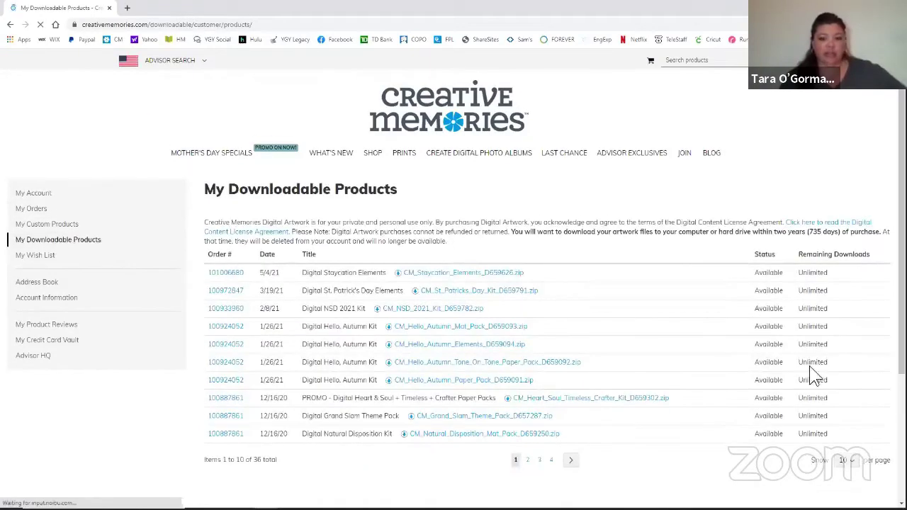
{"action": "left_click", "coordinate": [456, 297]}
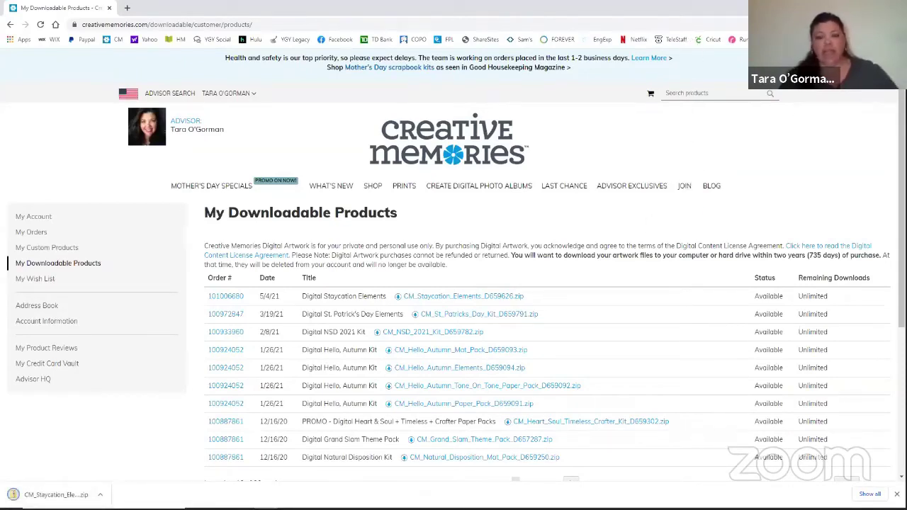
Switch to File Explorer and extract CM_Staycation_Elements_D659626.zip within the Downloads folder, keeping the suggested destination.
{"action": "key", "text": "super+d"}
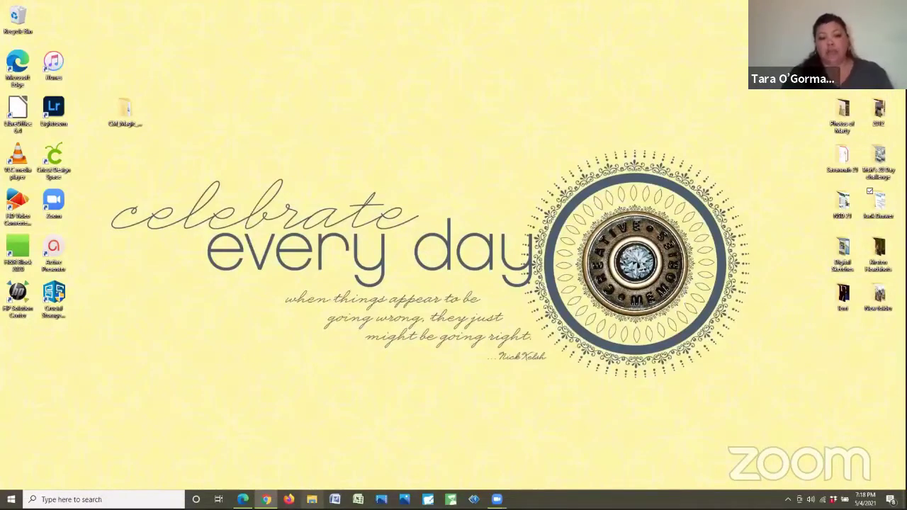
{"action": "key", "text": "super+e"}
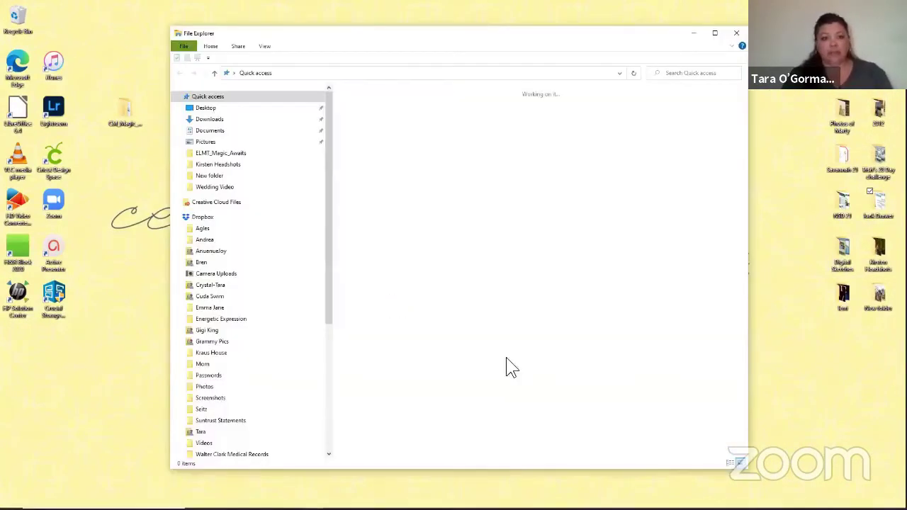
{"action": "left_click", "coordinate": [422, 138]}
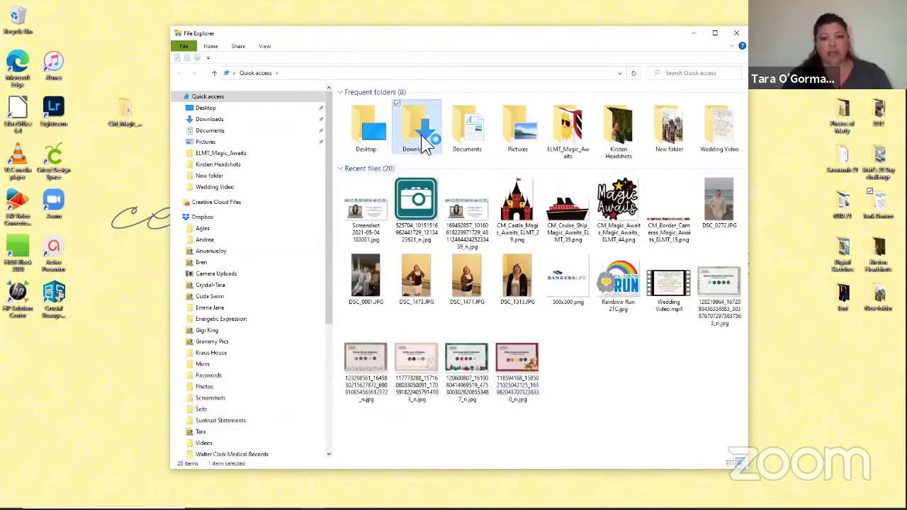
{"action": "double_click", "coordinate": [423, 142]}
{"action": "left_click", "coordinate": [426, 119]}
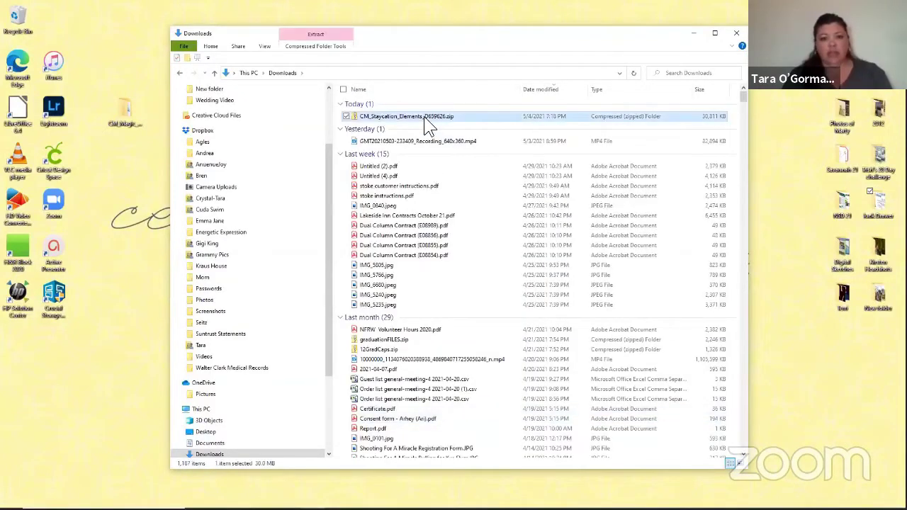
{"action": "right_click", "coordinate": [425, 121]}
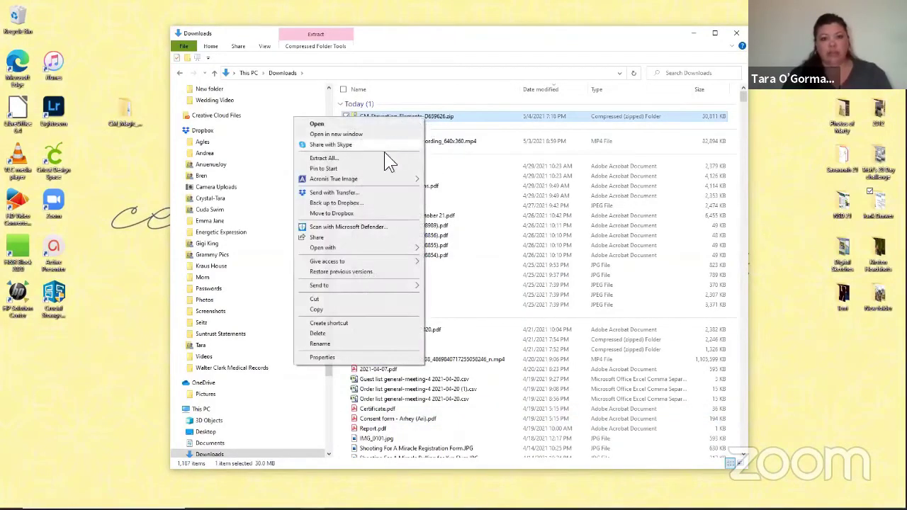
{"action": "left_click", "coordinate": [376, 158]}
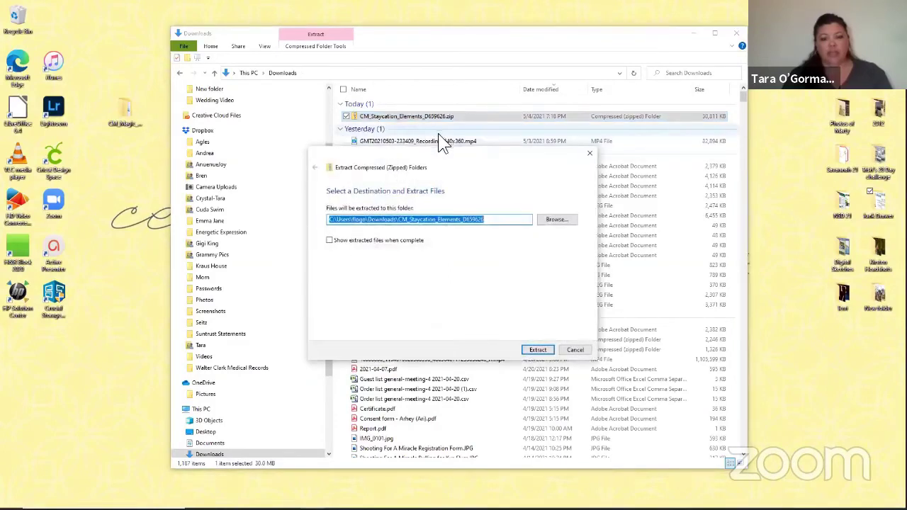
{"action": "left_click", "coordinate": [539, 348]}
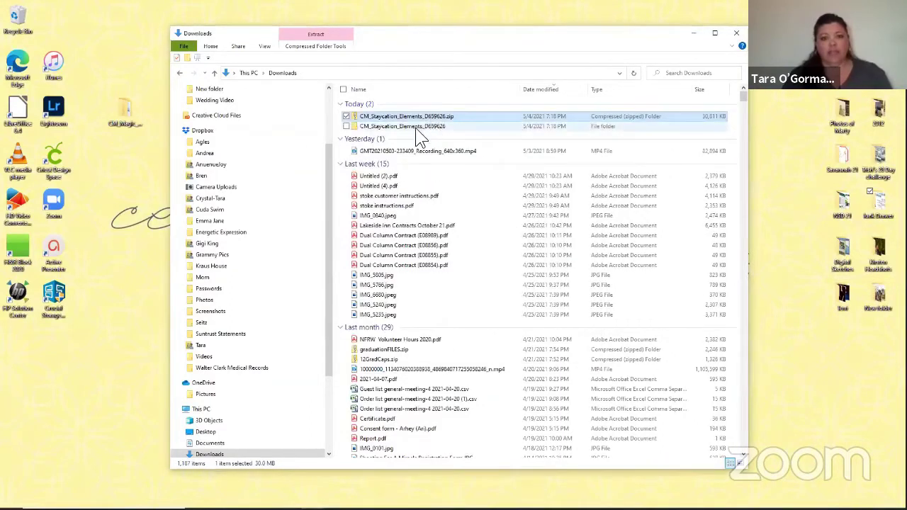
Put the extracted CM_Staycation_Elements_D659626 folder on the desktop, directly beside the CM_Magic folder.
{"action": "left_click_drag", "start_coordinate": [418, 129], "coordinate": [128, 211]}
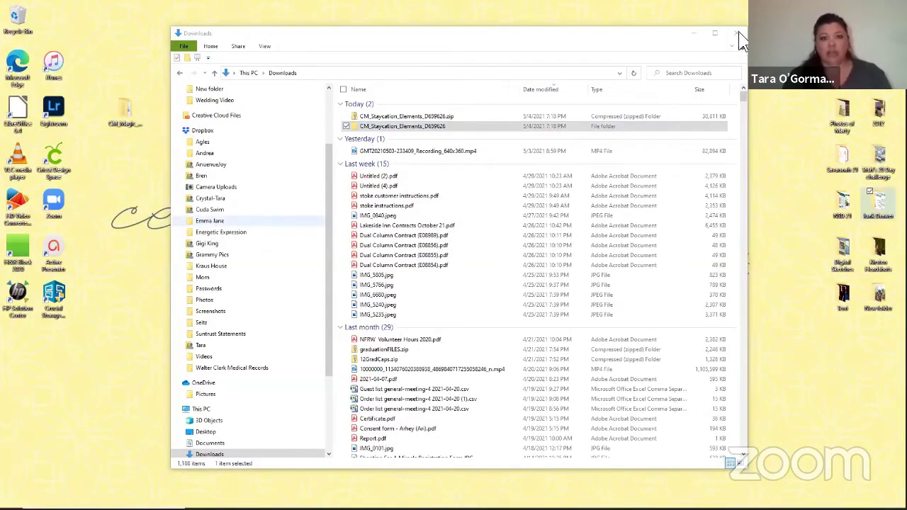
{"action": "key", "text": "super+d"}
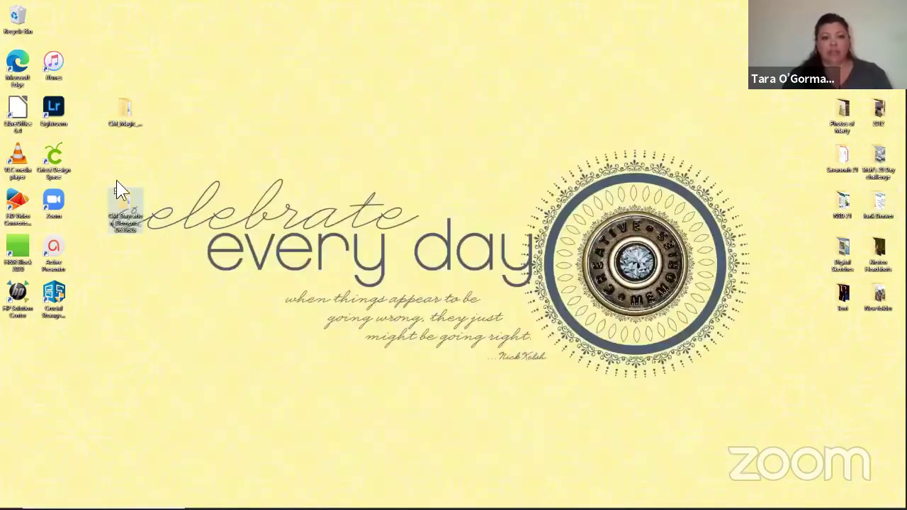
{"action": "left_click_drag", "start_coordinate": [126, 207], "coordinate": [169, 115]}
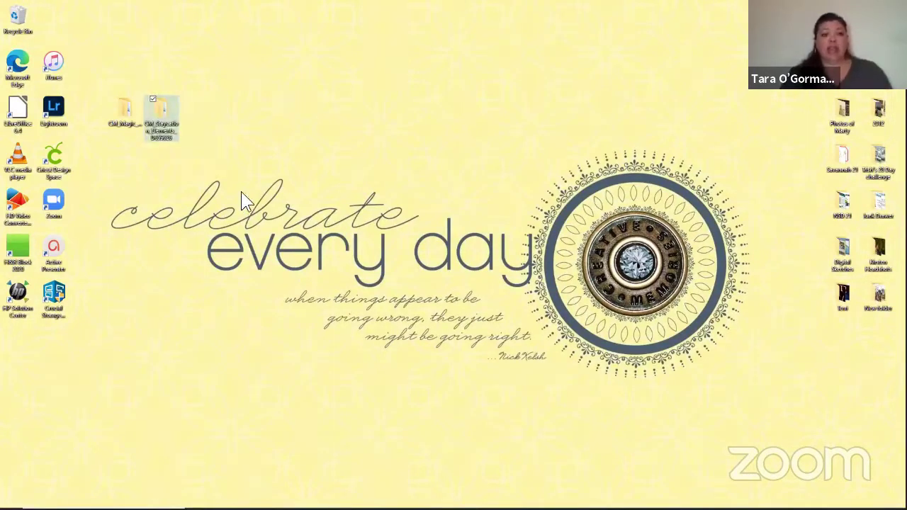
Open the Staycation elements folder on the desktop and view the images in its ELMT_Enamels_Staycation subfolder.
{"action": "double_click", "coordinate": [158, 110]}
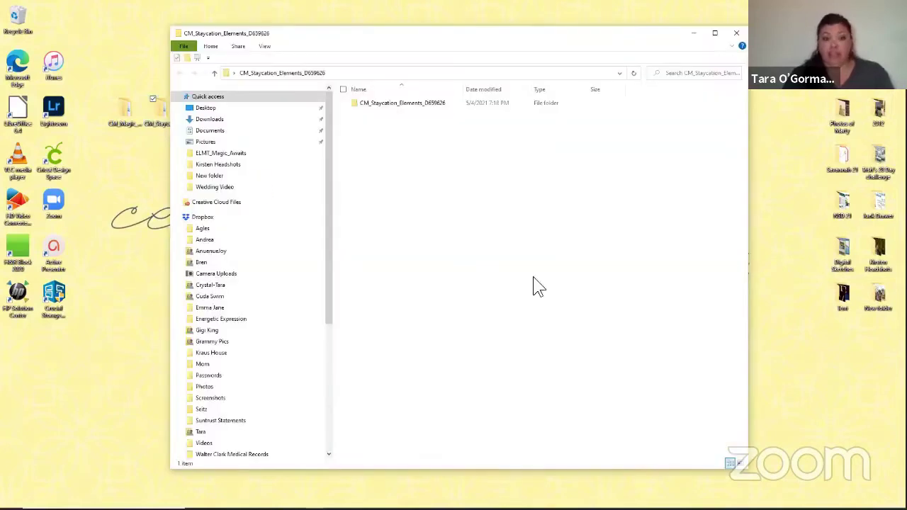
{"action": "double_click", "coordinate": [426, 104]}
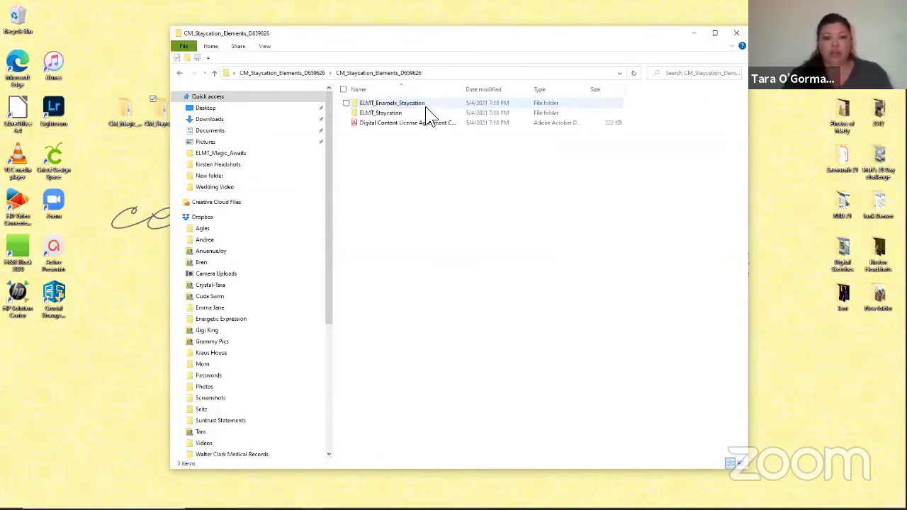
{"action": "double_click", "coordinate": [425, 104]}
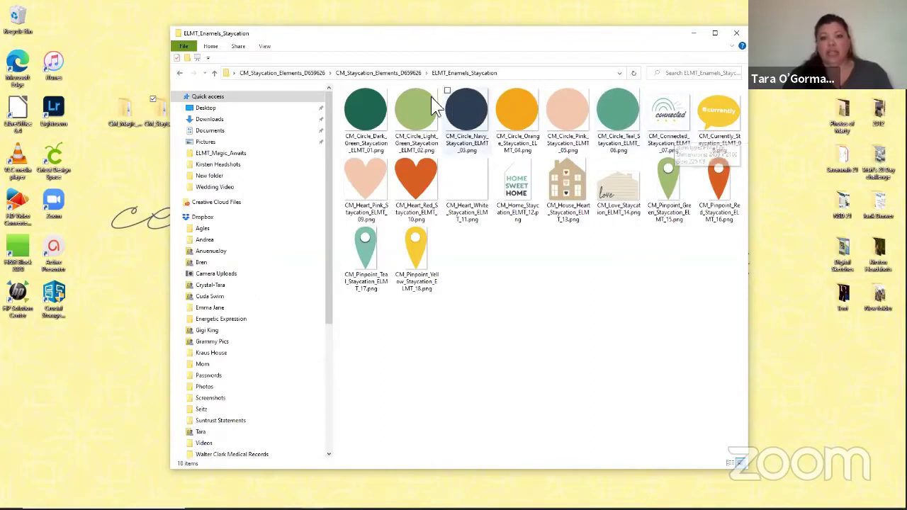
{"action": "left_click", "coordinate": [390, 74]}
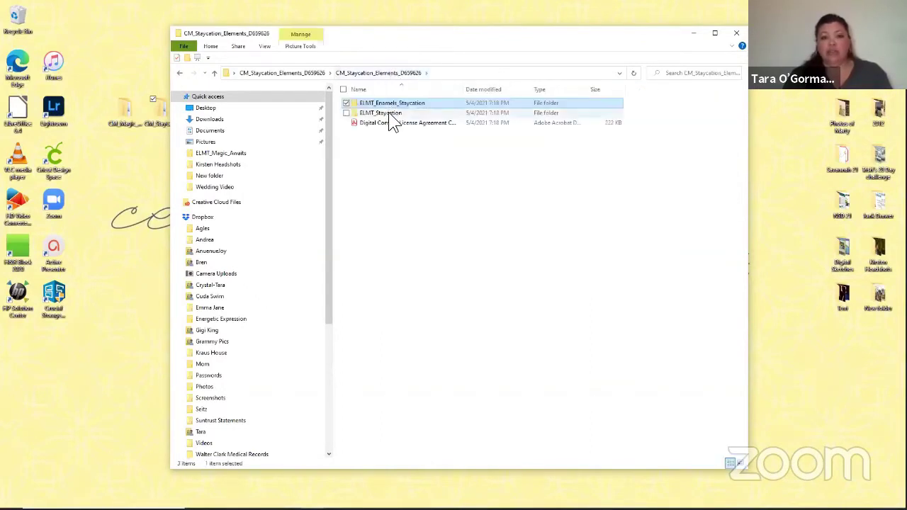
Open the ELMT_Staycation subfolder and look through its element images.
{"action": "double_click", "coordinate": [390, 114]}
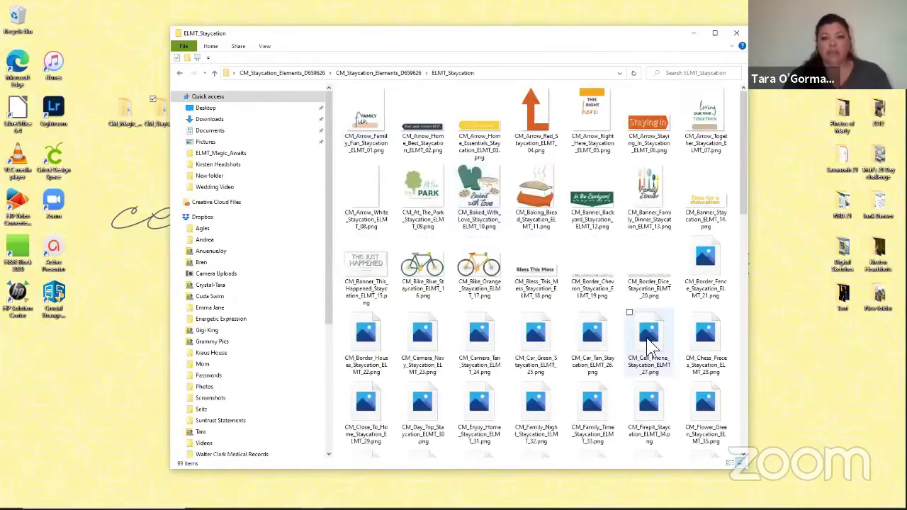
{"action": "scroll", "coordinate": [617, 343], "scroll_direction": "down", "scroll_amount": 5}
{"action": "scroll", "coordinate": [617, 344], "scroll_direction": "up", "scroll_amount": 5}
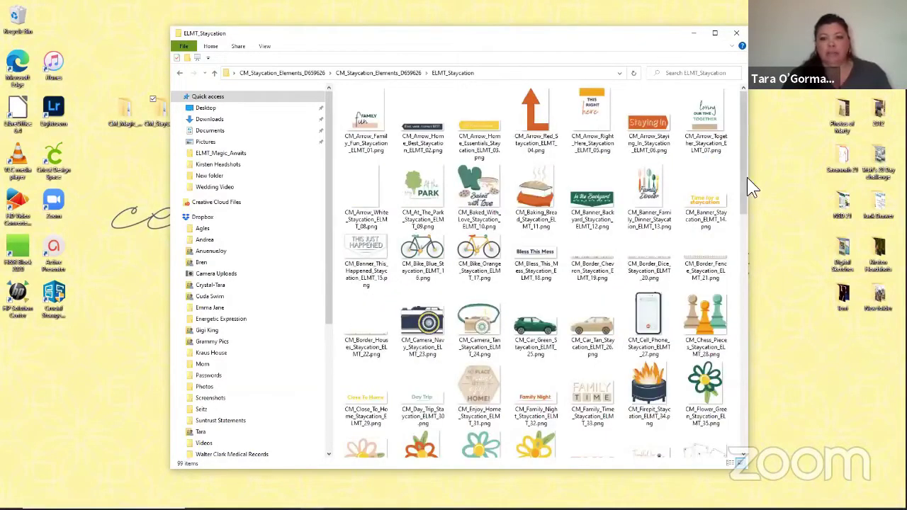
{"action": "left_click_drag", "start_coordinate": [743, 178], "coordinate": [753, 153]}
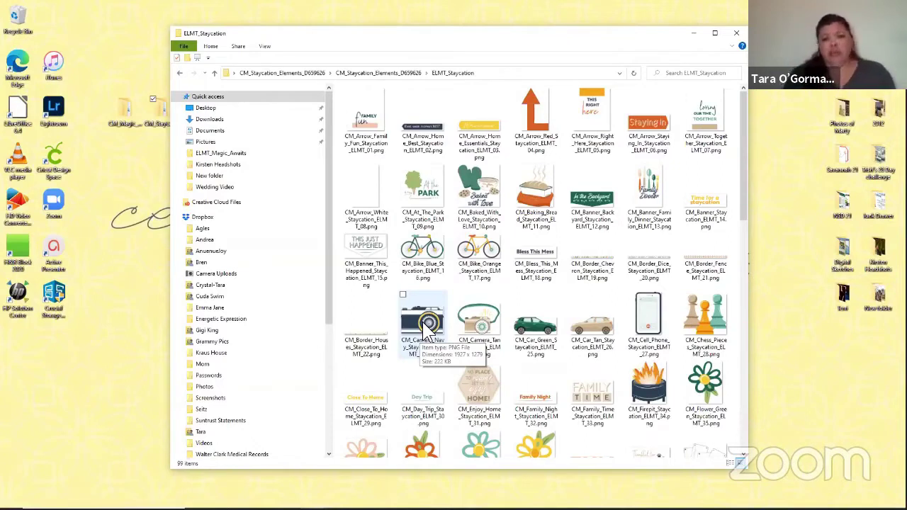
Set up a print of the navy camera image using the 3.5 x 5 in. (4) layout.
{"action": "left_click", "coordinate": [422, 322]}
{"action": "right_click", "coordinate": [414, 320]}
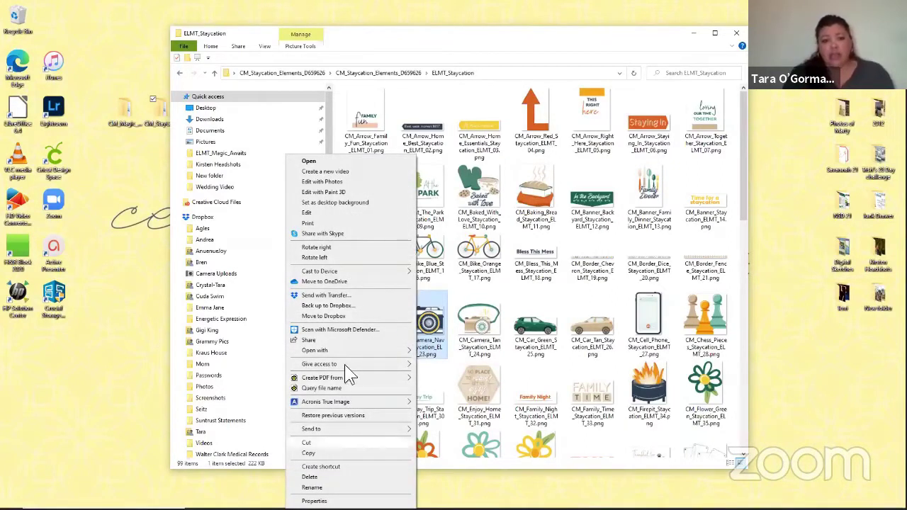
{"action": "left_click", "coordinate": [338, 223]}
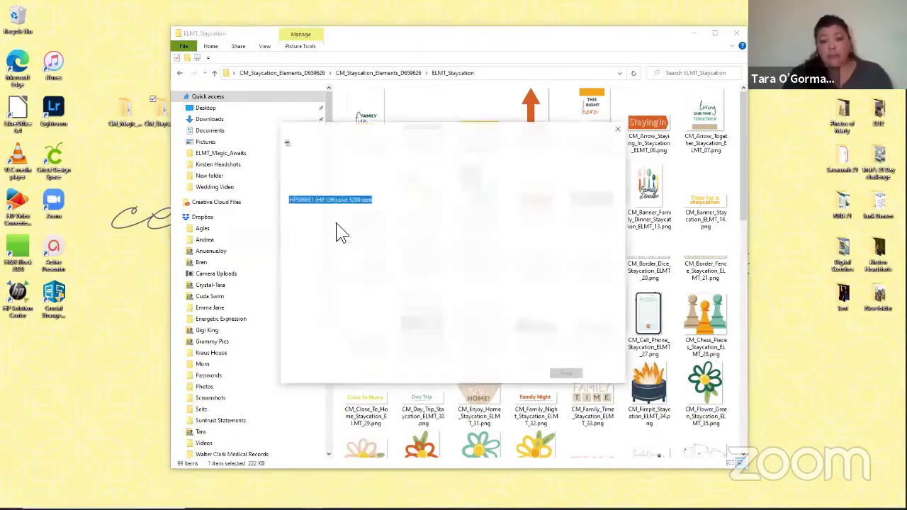
{"action": "left_click_drag", "start_coordinate": [621, 244], "coordinate": [623, 290]}
{"action": "left_click", "coordinate": [583, 276]}
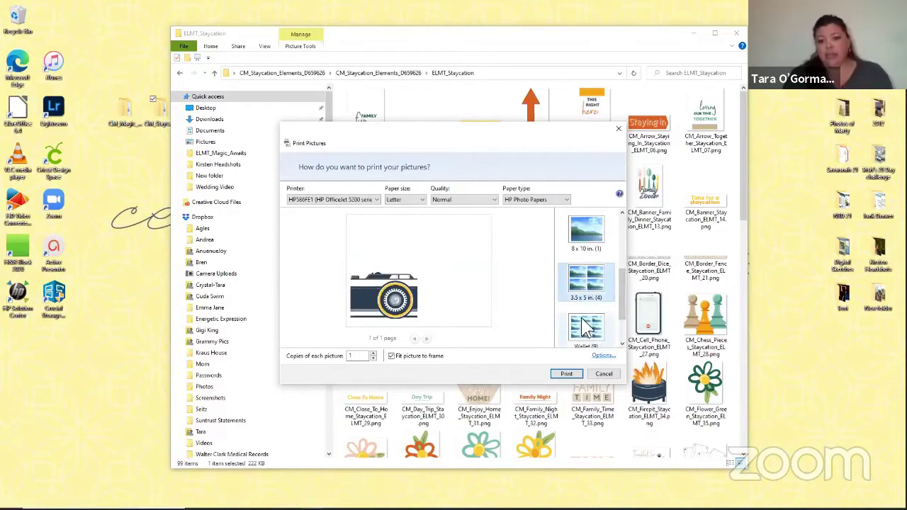
Turn off fitting the picture to the frame, preview the Wallet (9) layout, and cancel the camera print.
{"action": "left_click", "coordinate": [392, 356]}
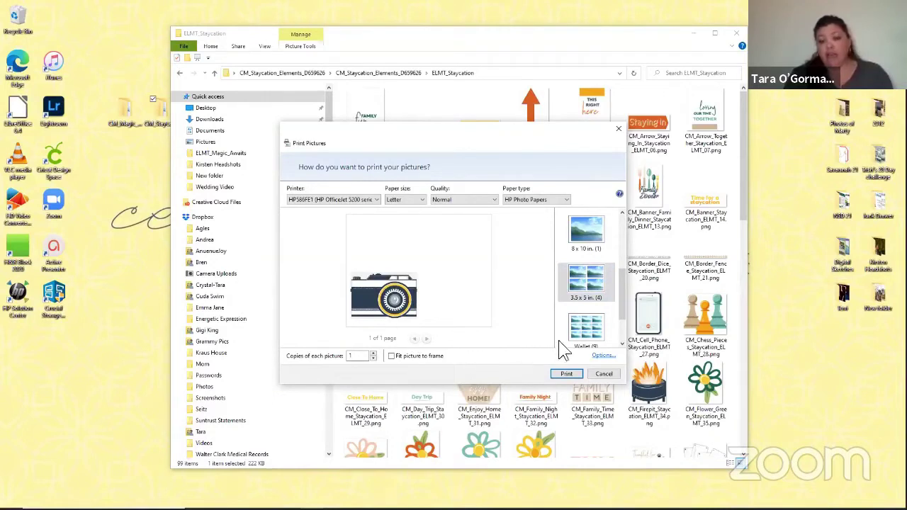
{"action": "scroll", "coordinate": [595, 298], "scroll_direction": "down", "scroll_amount": 1}
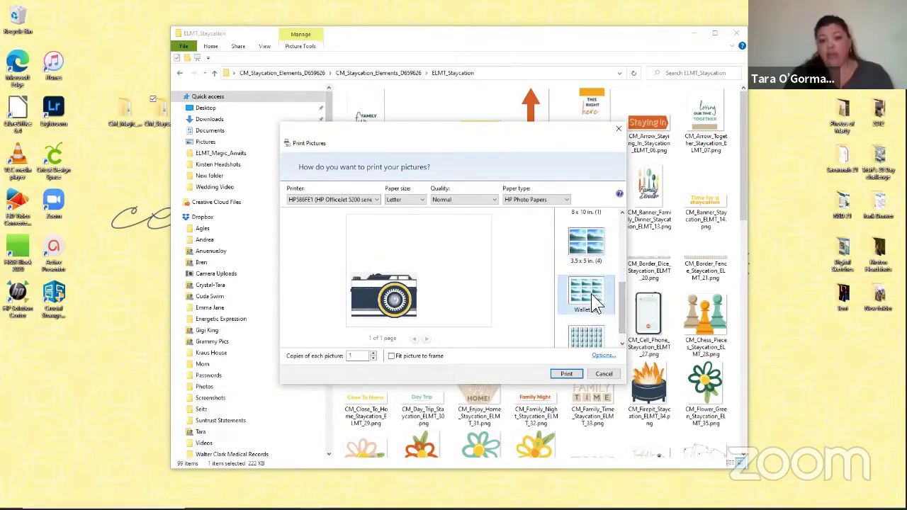
{"action": "left_click", "coordinate": [592, 298]}
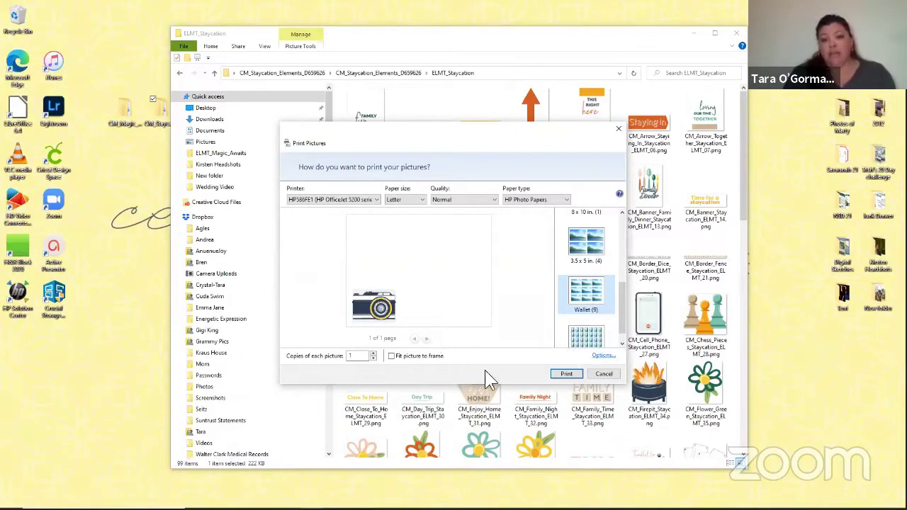
{"action": "left_click", "coordinate": [603, 373]}
Set up a print of the two camera and two car images in the Wallet (9) layout without fitting to frame.
{"action": "scroll", "coordinate": [438, 213], "scroll_direction": "down", "scroll_amount": 3}
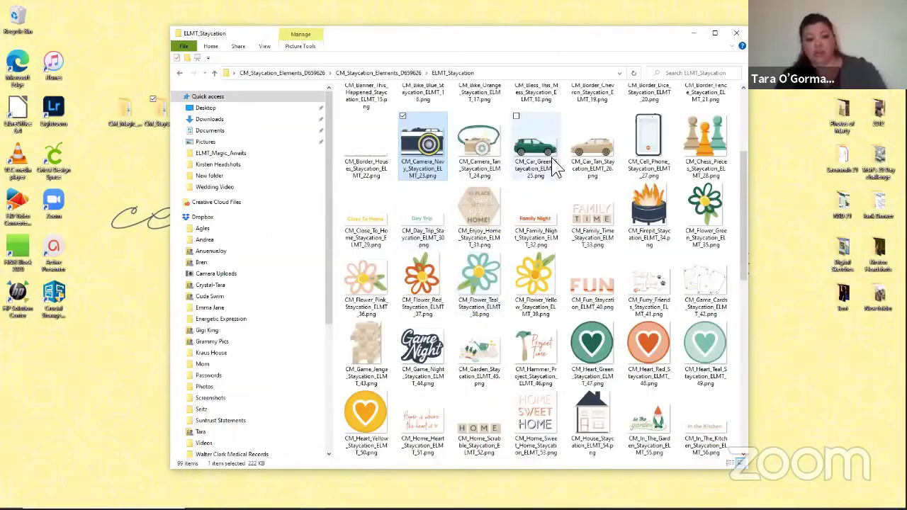
{"action": "left_click", "coordinate": [596, 149], "text": "shift"}
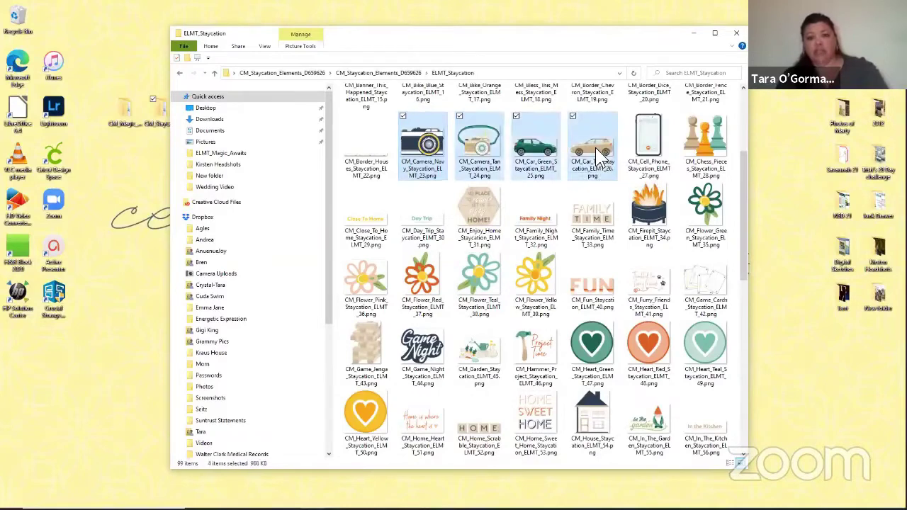
{"action": "right_click", "coordinate": [594, 148]}
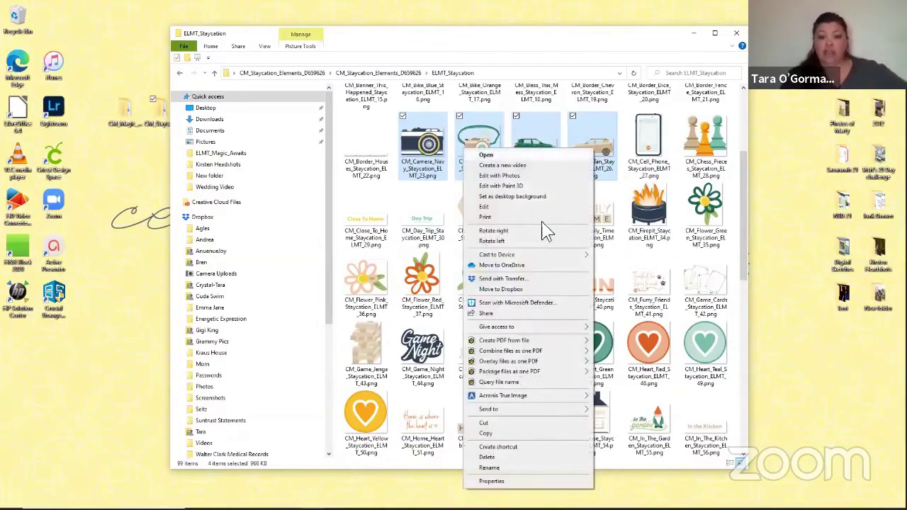
{"action": "left_click", "coordinate": [519, 217]}
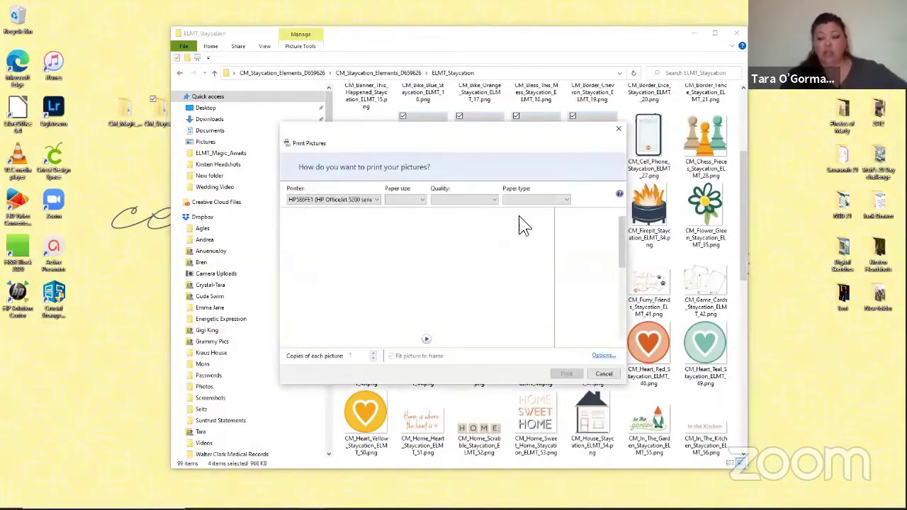
{"action": "left_click_drag", "start_coordinate": [621, 236], "coordinate": [622, 300]}
{"action": "left_click", "coordinate": [587, 306]}
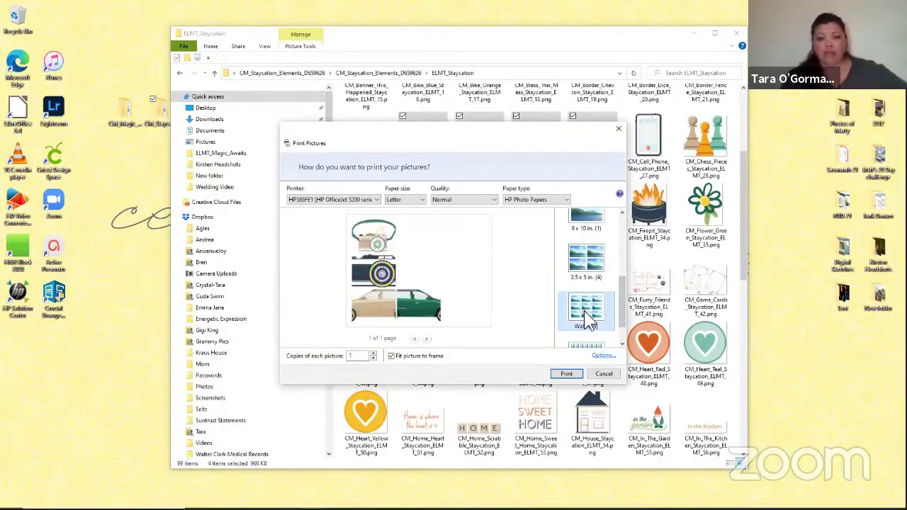
{"action": "left_click", "coordinate": [391, 357]}
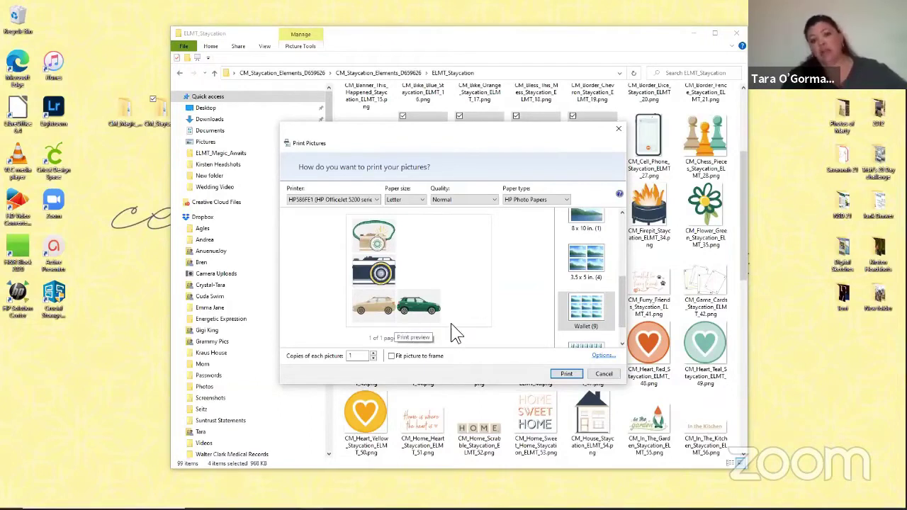
Preview the four images in the Contact sheet (35) layout and cancel the print.
{"action": "left_click_drag", "start_coordinate": [622, 312], "coordinate": [622, 326]}
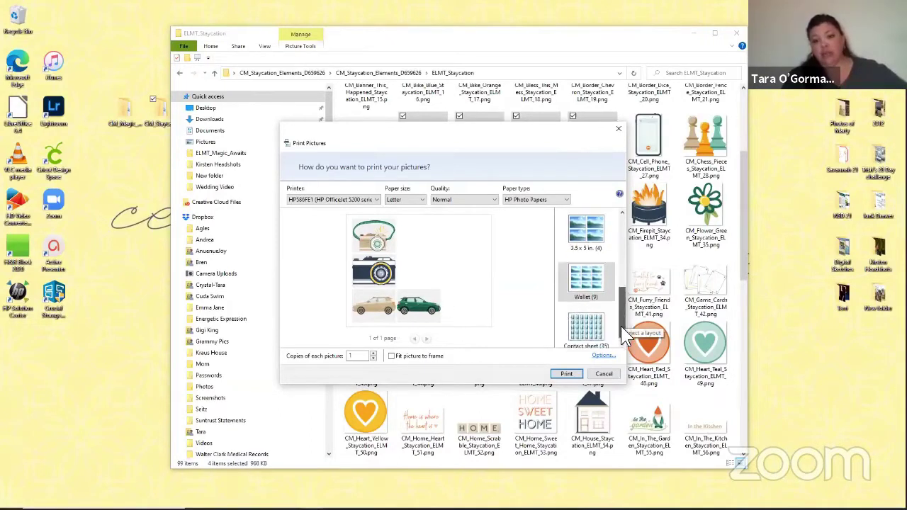
{"action": "left_click", "coordinate": [587, 322]}
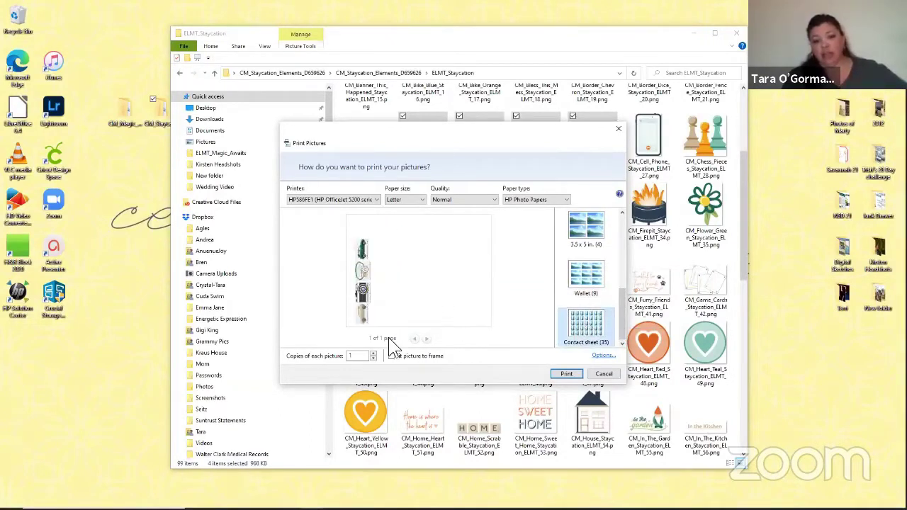
{"action": "left_click", "coordinate": [603, 375]}
{"action": "left_click_drag", "start_coordinate": [741, 254], "coordinate": [742, 193]}
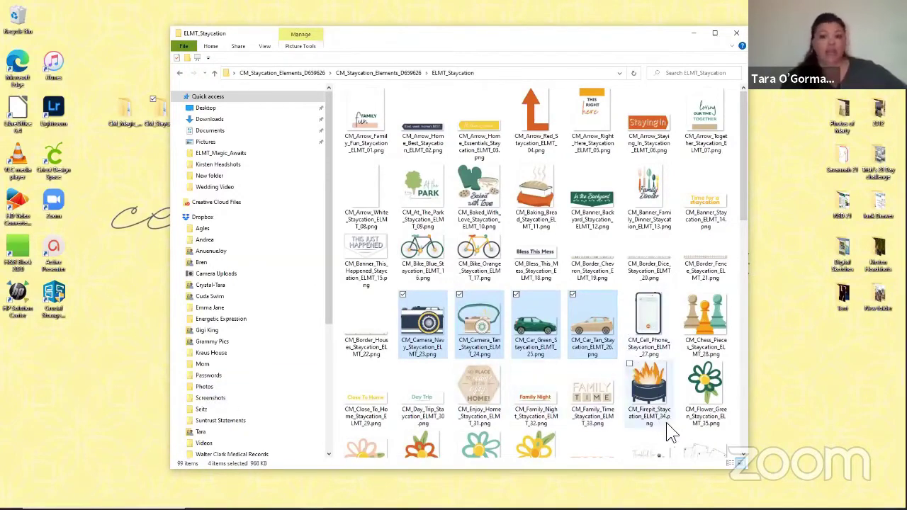
Switch to Cricut Design Space, start a new project and maximize its window.
{"action": "left_click", "coordinate": [131, 363]}
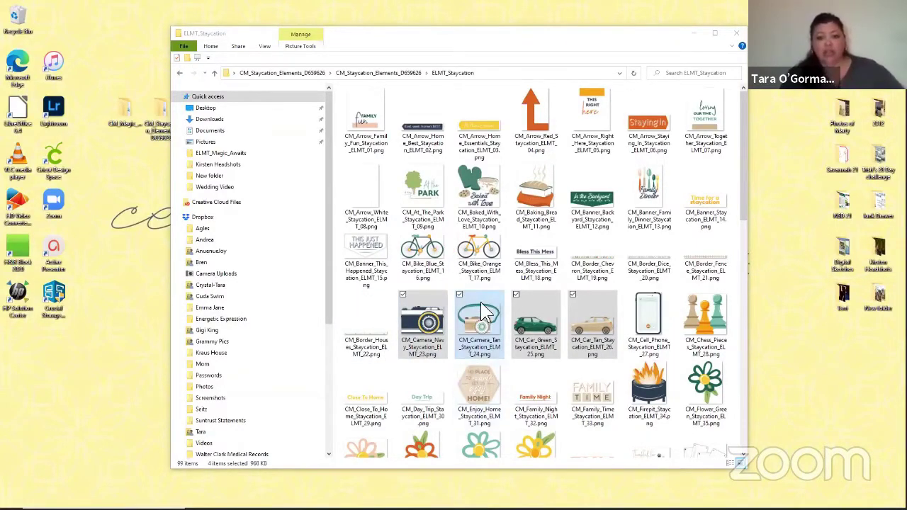
{"action": "scroll", "coordinate": [475, 297], "scroll_direction": "down", "scroll_amount": 5}
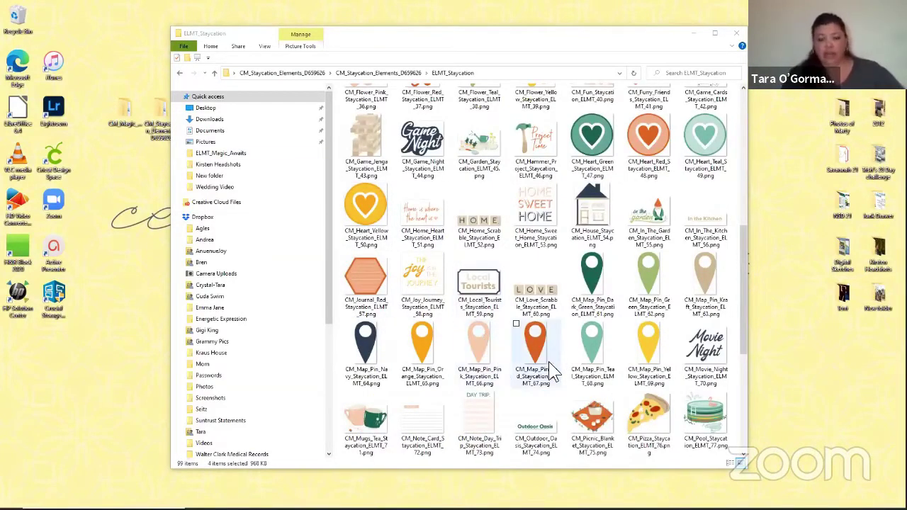
{"action": "left_click", "coordinate": [51, 160]}
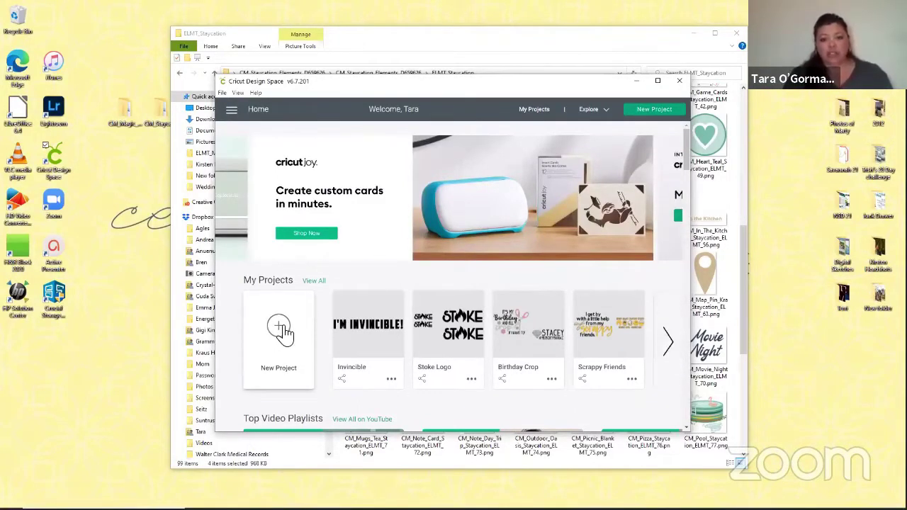
{"action": "left_click", "coordinate": [654, 110]}
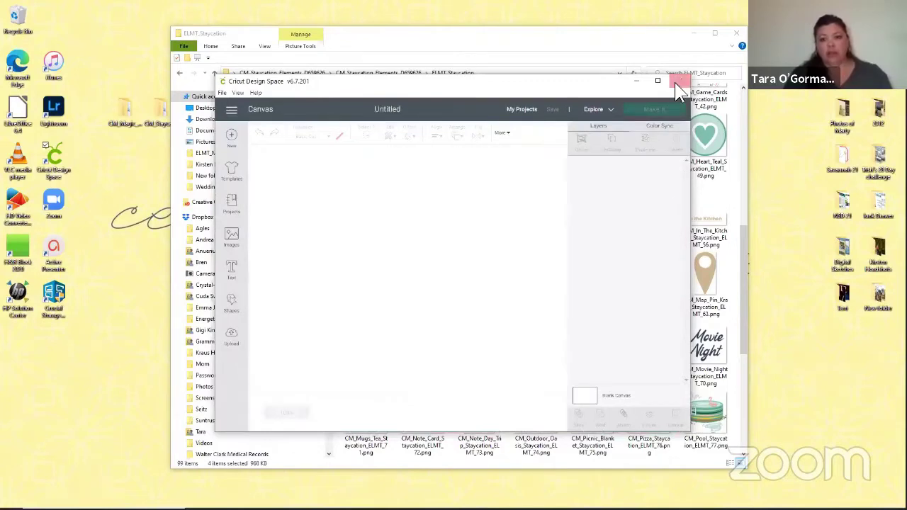
{"action": "left_click", "coordinate": [658, 82]}
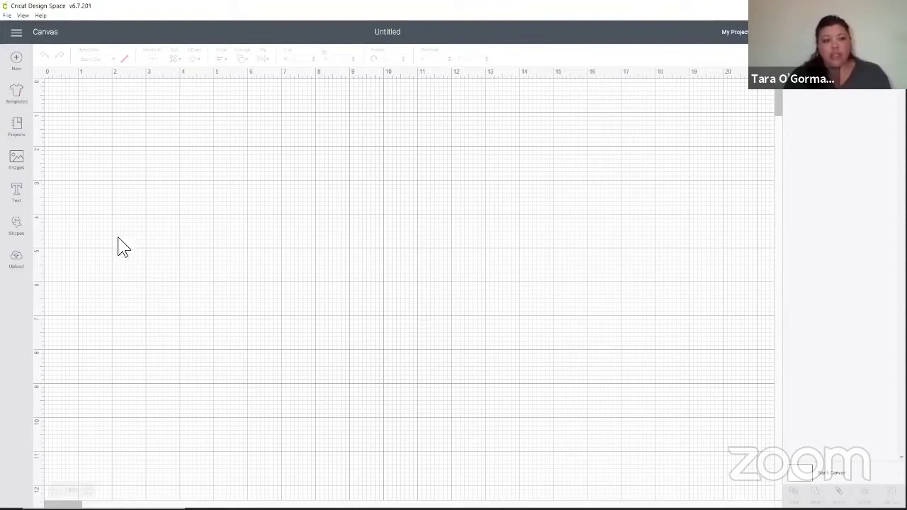
Start an image upload and browse from the desktop's CM_Staycation_Elements_D659626 folder to the ELMT_Staycation folder.
{"action": "left_click", "coordinate": [16, 260]}
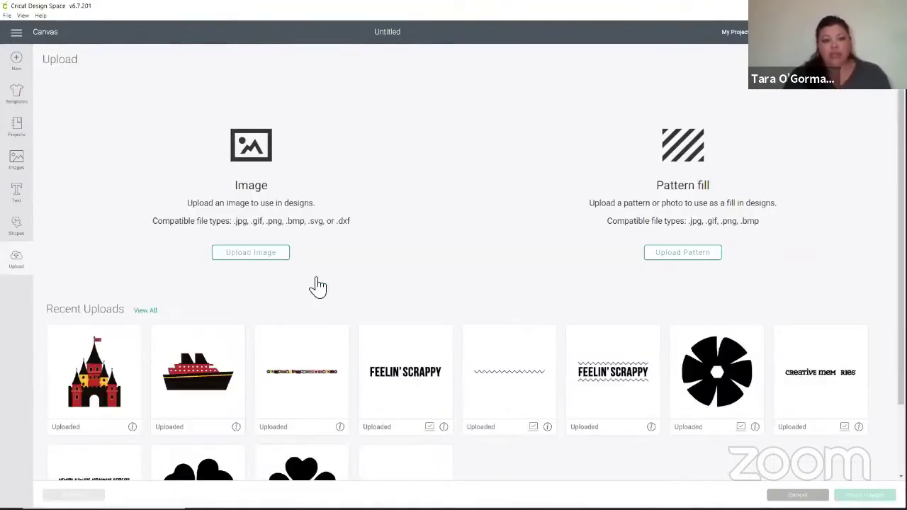
{"action": "left_click", "coordinate": [245, 257]}
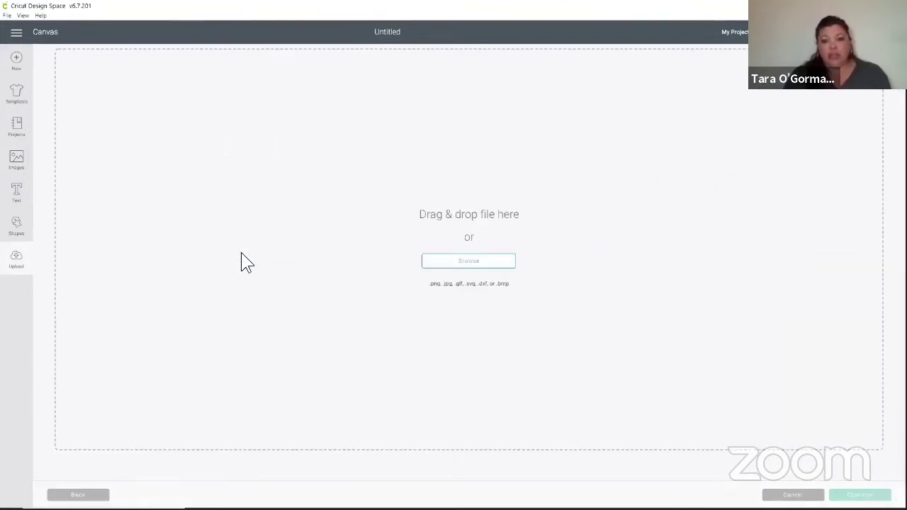
{"action": "left_click", "coordinate": [465, 266]}
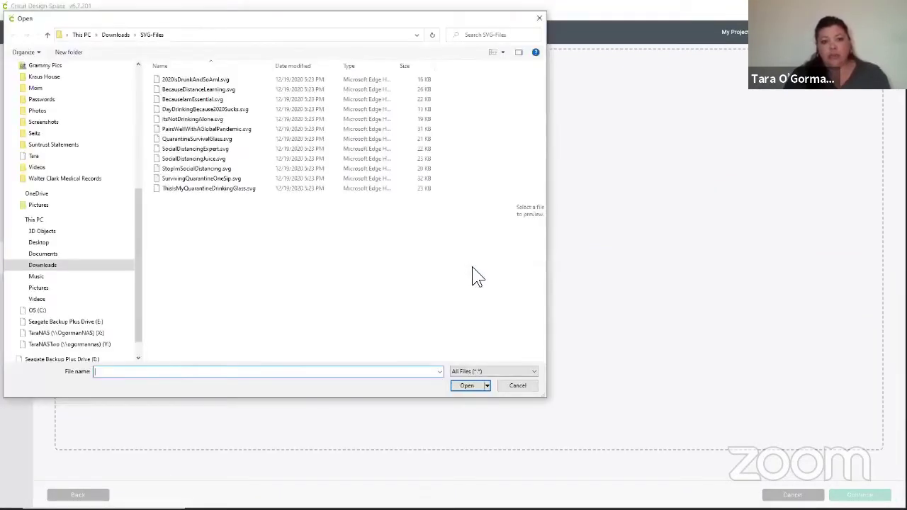
{"action": "left_click", "coordinate": [56, 242]}
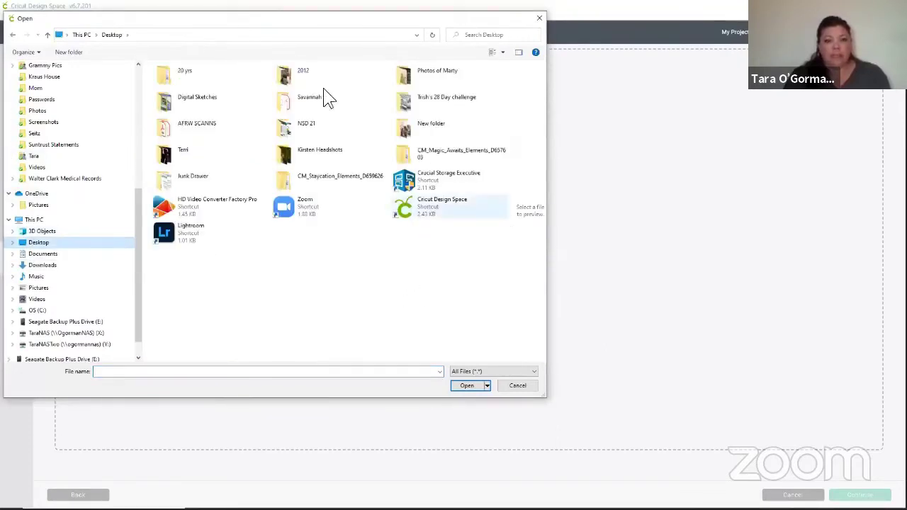
{"action": "left_click", "coordinate": [319, 181]}
{"action": "double_click", "coordinate": [319, 180]}
{"action": "left_click", "coordinate": [204, 81]}
{"action": "double_click", "coordinate": [204, 81]}
{"action": "left_click", "coordinate": [203, 90]}
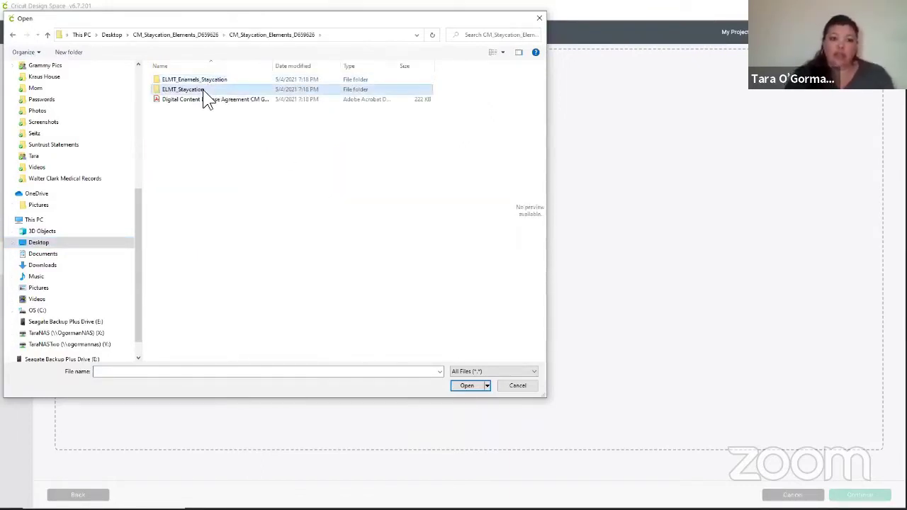
{"action": "double_click", "coordinate": [202, 91]}
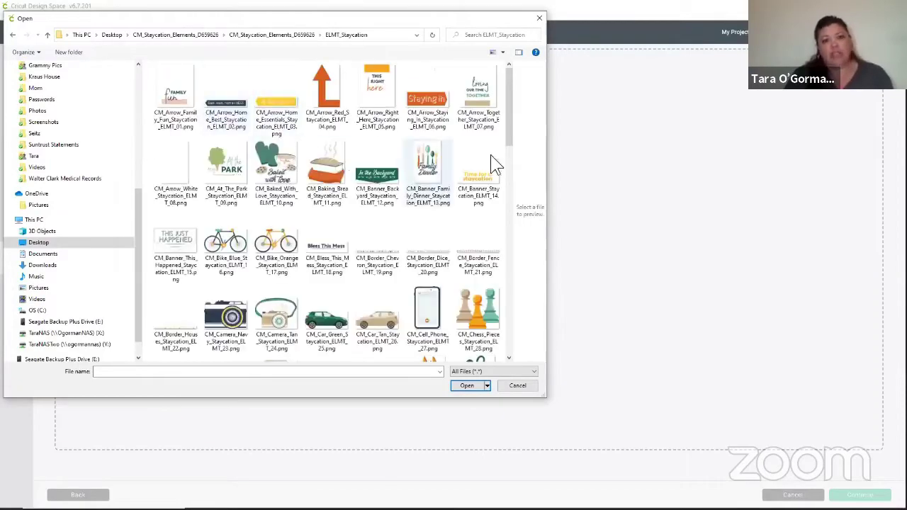
Choose CM_Camera_Navy_Staycation_ELMT_23.png as the image to upload.
{"action": "left_click_drag", "start_coordinate": [507, 105], "coordinate": [510, 139]}
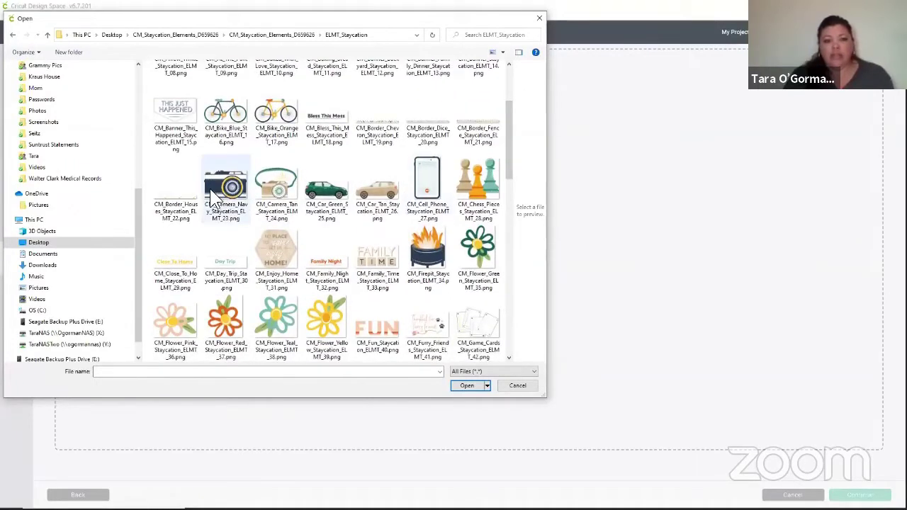
{"action": "left_click", "coordinate": [224, 199]}
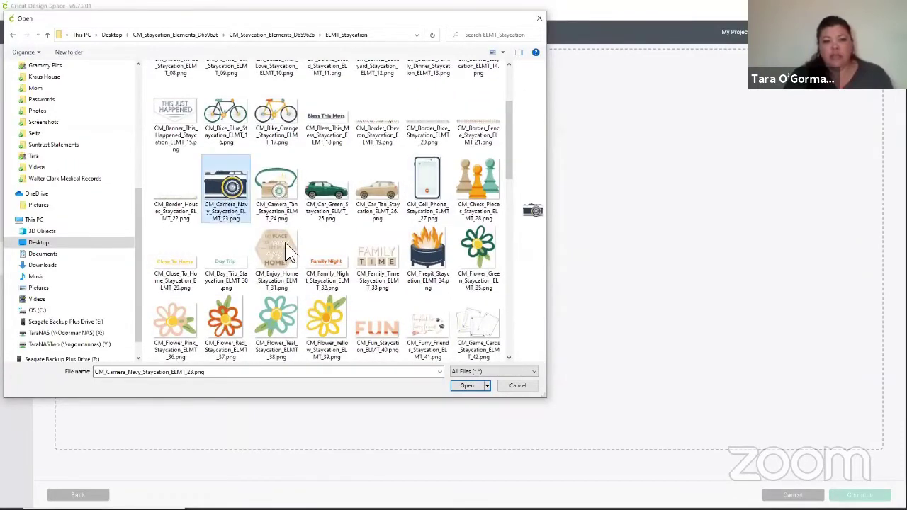
{"action": "left_click_drag", "start_coordinate": [509, 146], "coordinate": [513, 169]}
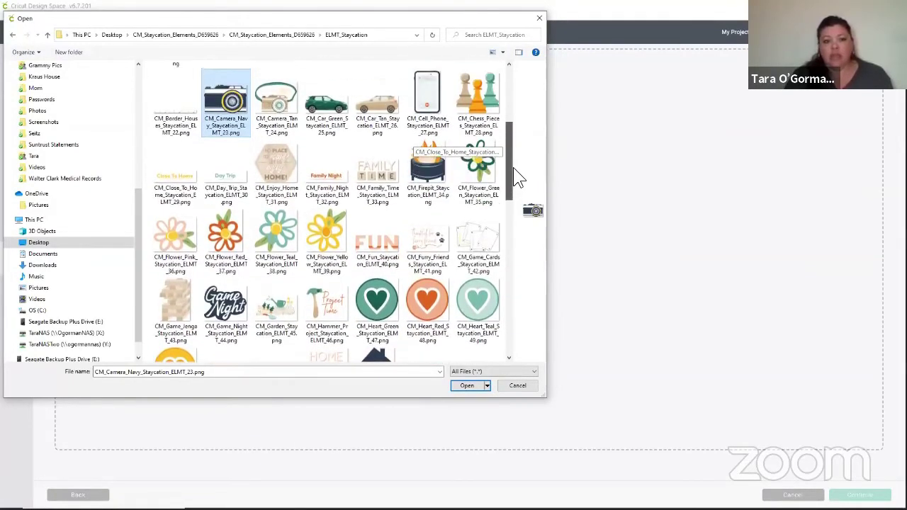
{"action": "left_click", "coordinate": [465, 385]}
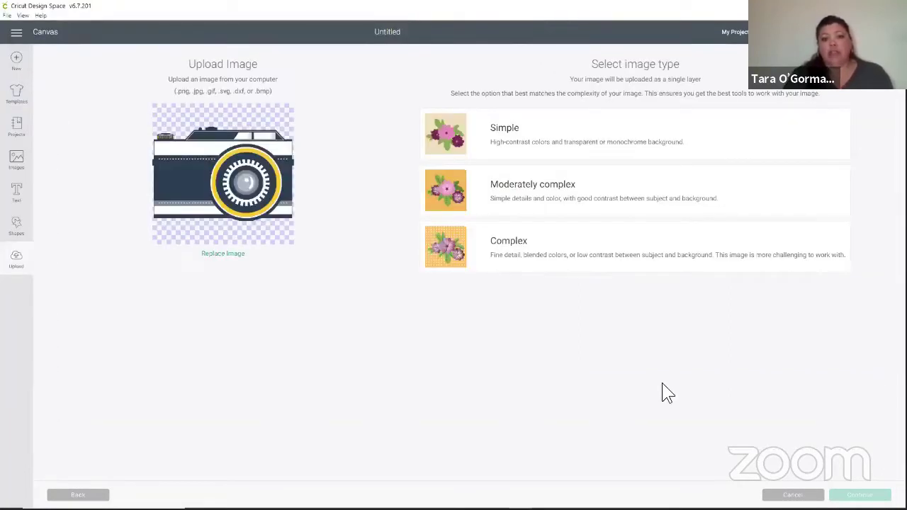
Upload the navy camera as a Complex image with the Print Then Cut upload type.
{"action": "left_click", "coordinate": [578, 254]}
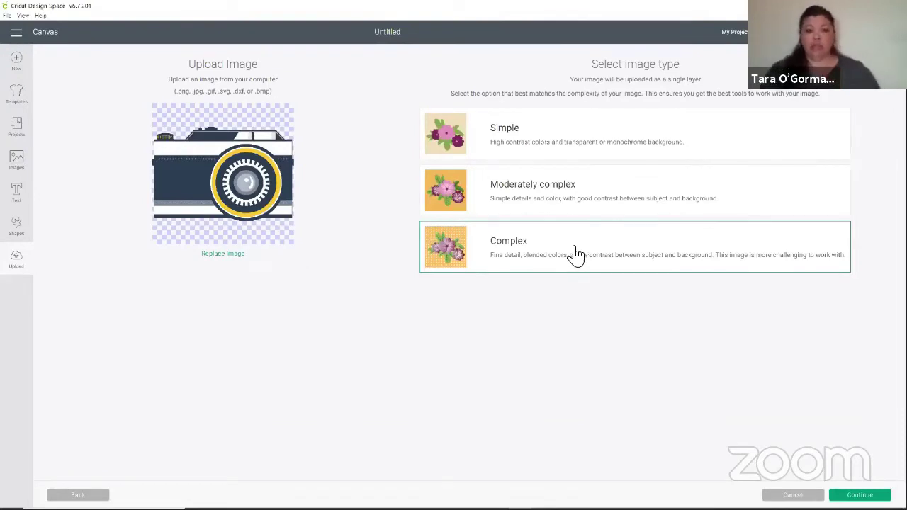
{"action": "left_click", "coordinate": [859, 494]}
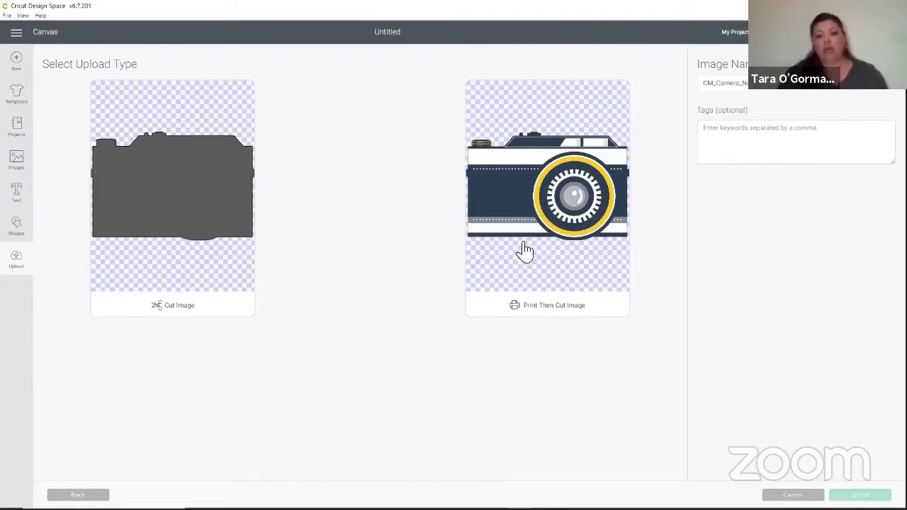
{"action": "left_click", "coordinate": [561, 314]}
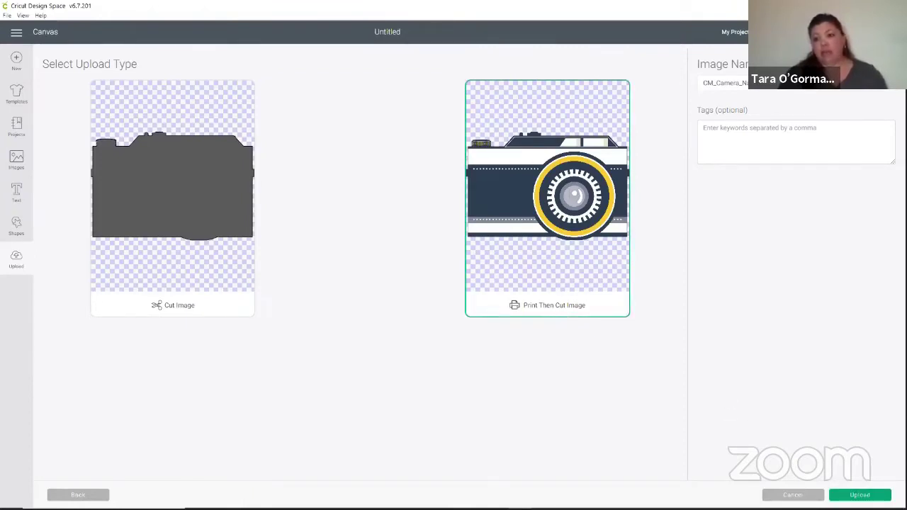
{"action": "left_click", "coordinate": [854, 495]}
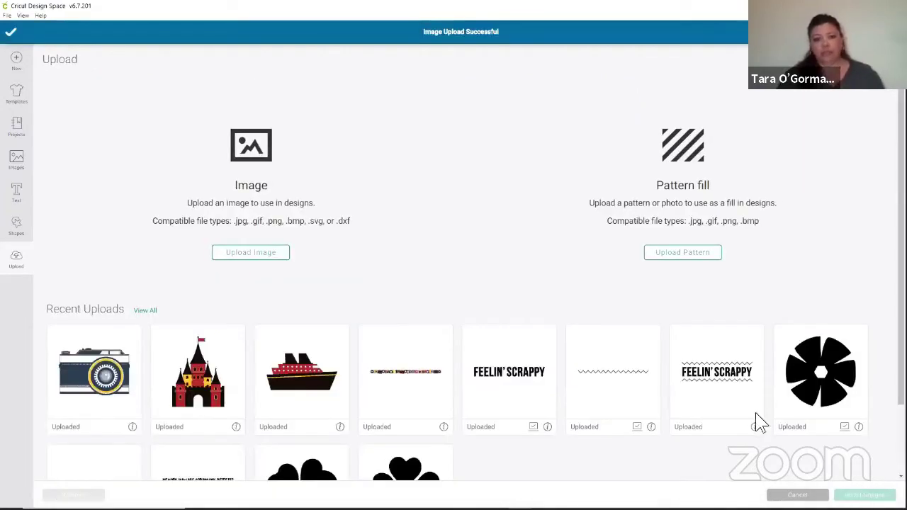
Place the uploaded camera on the canvas with a width of 4 in. and preview it on the cutting mat.
{"action": "left_click", "coordinate": [87, 392]}
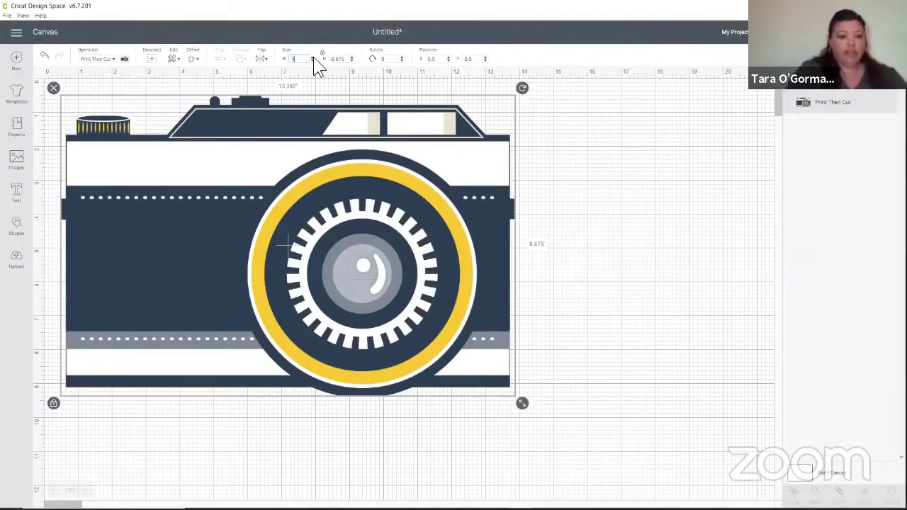
{"action": "key", "text": "Tab"}
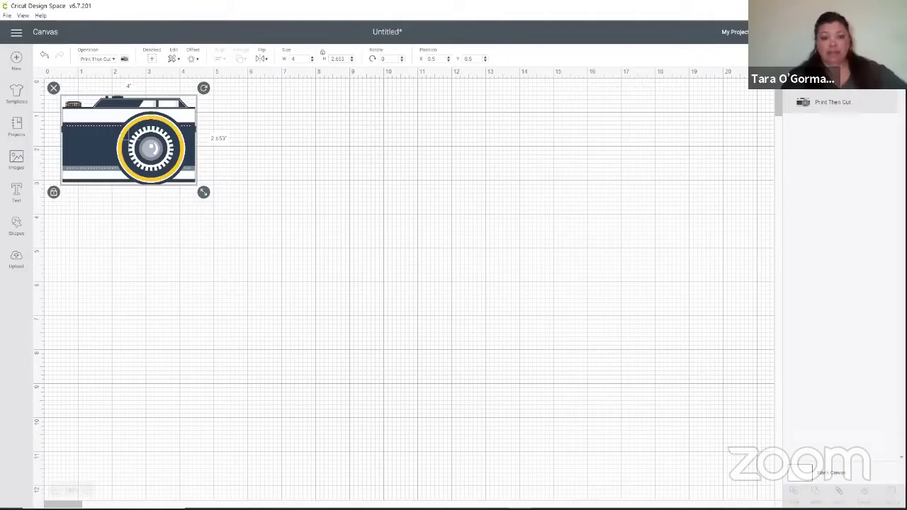
{"action": "left_click", "coordinate": [875, 32]}
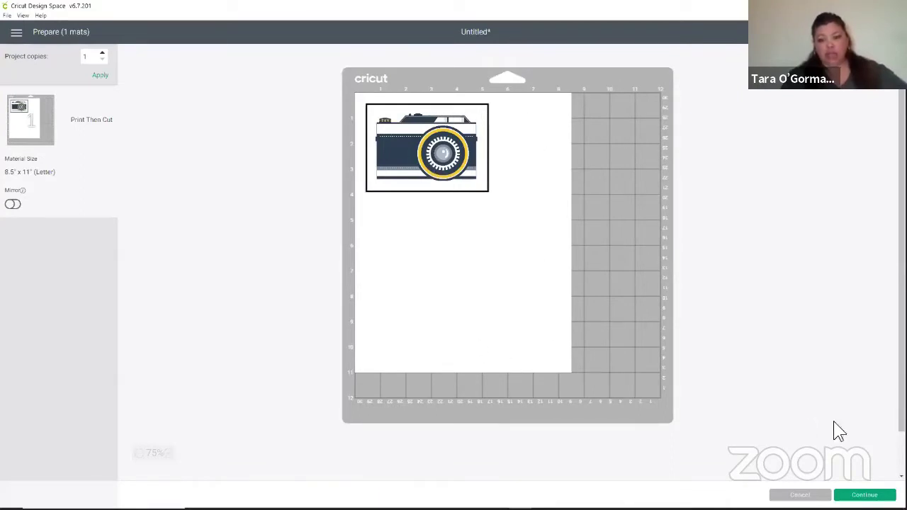
{"action": "left_click", "coordinate": [800, 495]}
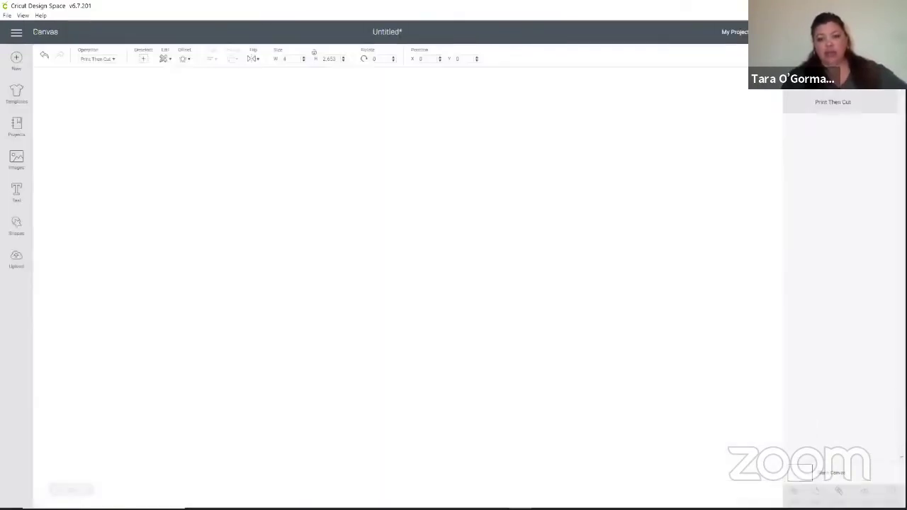
Start another image upload and browse to the desktop for the file.
{"action": "left_click", "coordinate": [17, 262]}
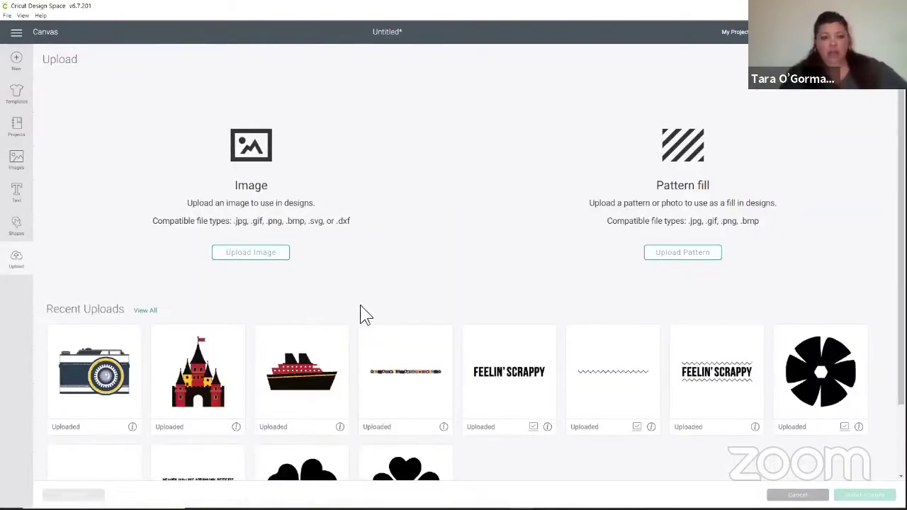
{"action": "left_click", "coordinate": [251, 254]}
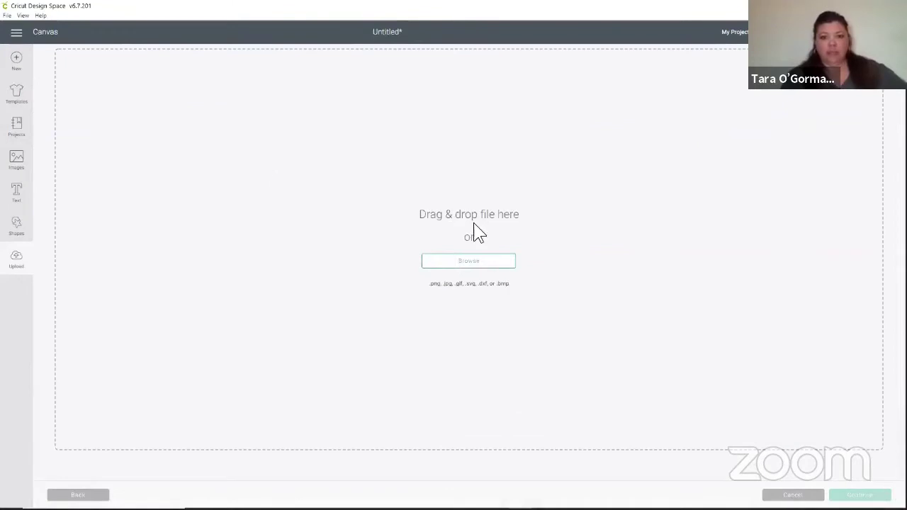
{"action": "left_click", "coordinate": [489, 269]}
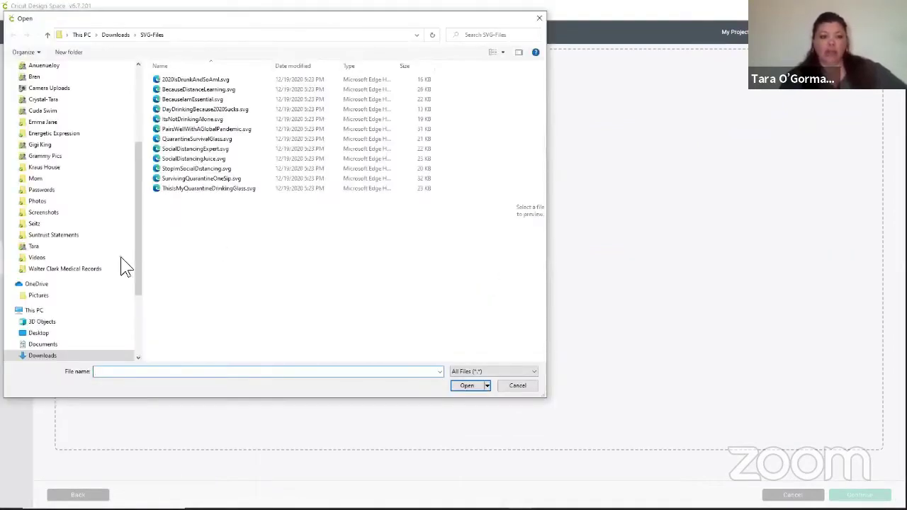
{"action": "left_click", "coordinate": [55, 333]}
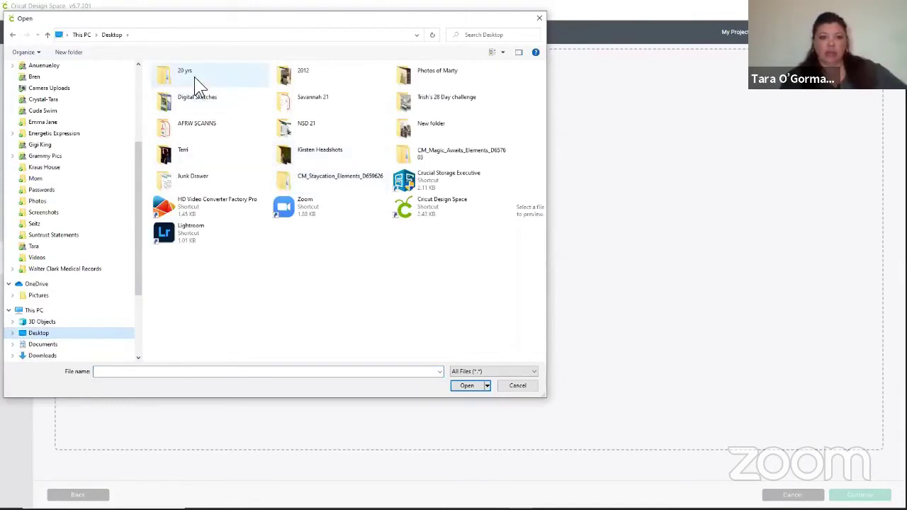
{"action": "left_click", "coordinate": [450, 153]}
{"action": "double_click", "coordinate": [450, 153]}
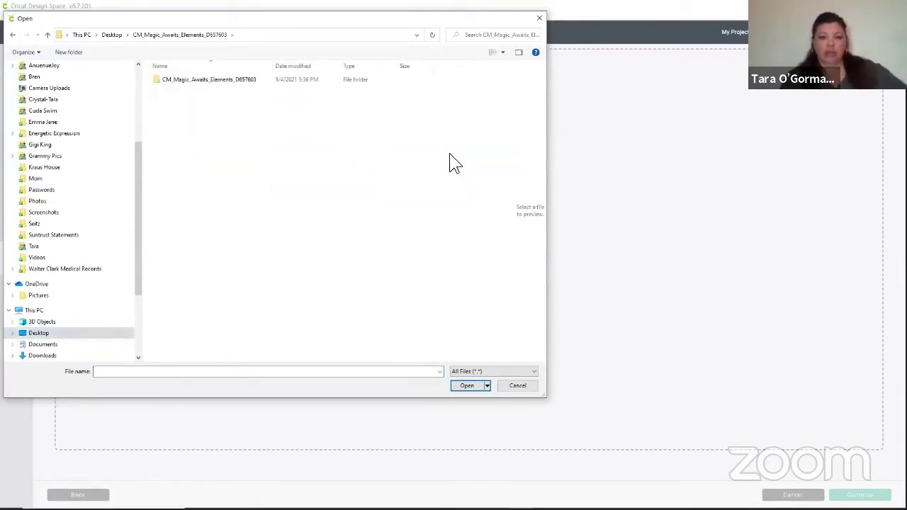
{"action": "left_click", "coordinate": [111, 35]}
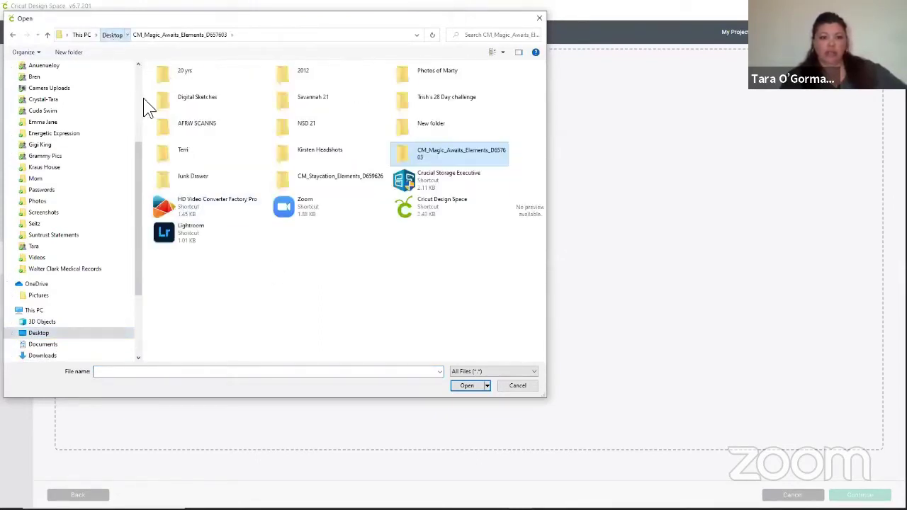
Open the ELMT_Staycation folder inside the desktop's CM_Staycation_Elements_D659626 folder.
{"action": "double_click", "coordinate": [297, 187]}
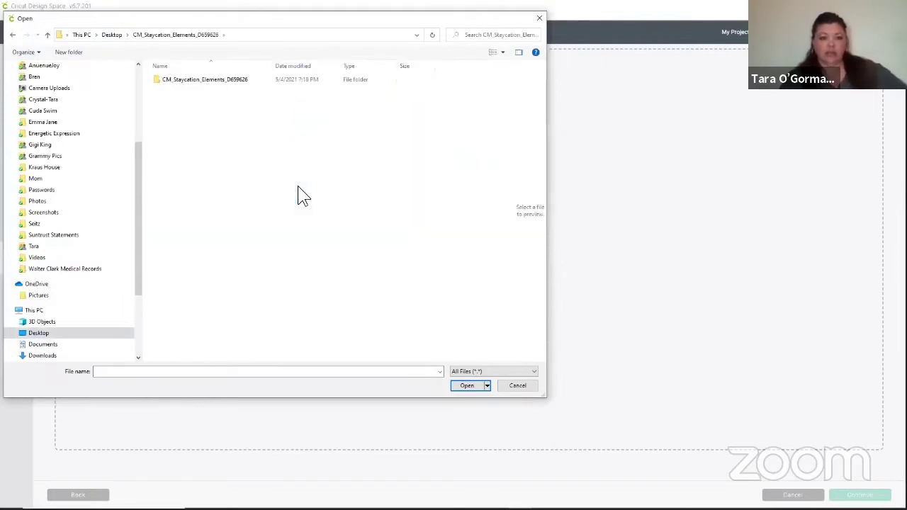
{"action": "double_click", "coordinate": [204, 79]}
{"action": "double_click", "coordinate": [204, 89]}
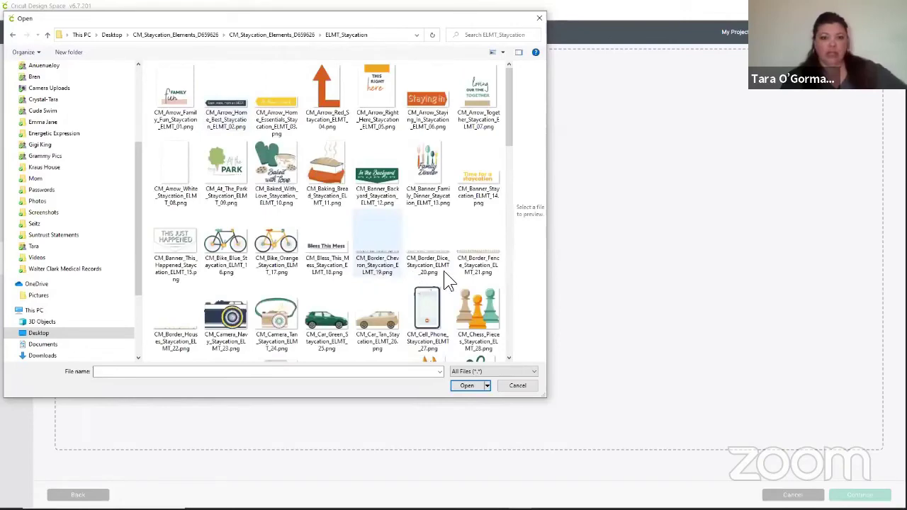
Browse the Staycation elements and open the pool image CM_Pool_Staycation_ELMT_77.png for upload.
{"action": "scroll", "coordinate": [444, 268], "scroll_direction": "down", "scroll_amount": 8}
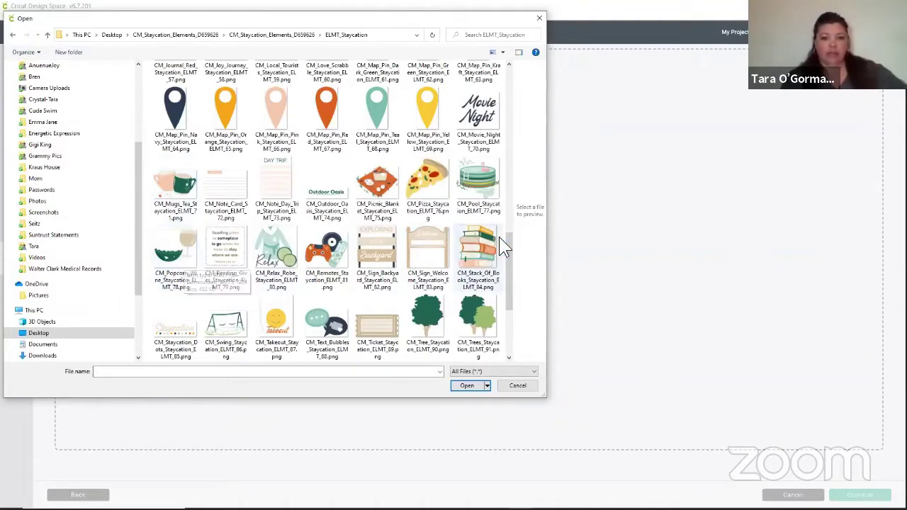
{"action": "left_click", "coordinate": [425, 188]}
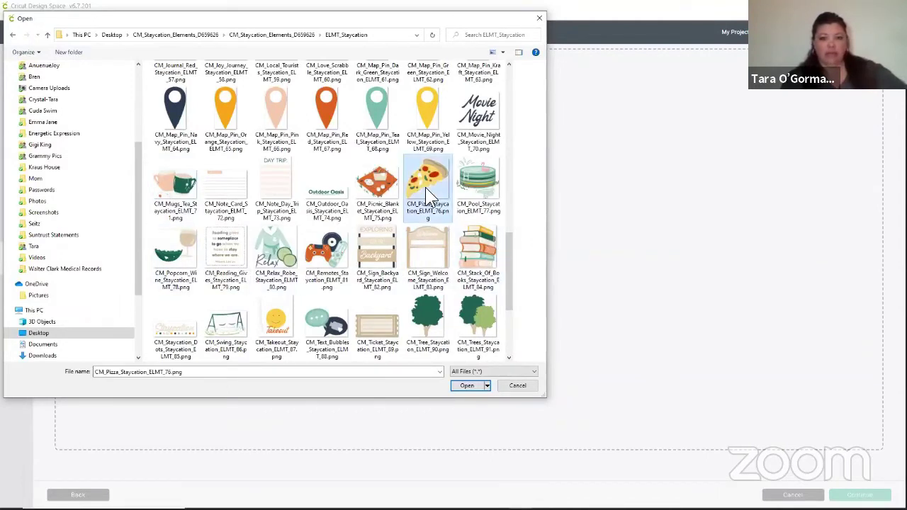
{"action": "left_click", "coordinate": [467, 186]}
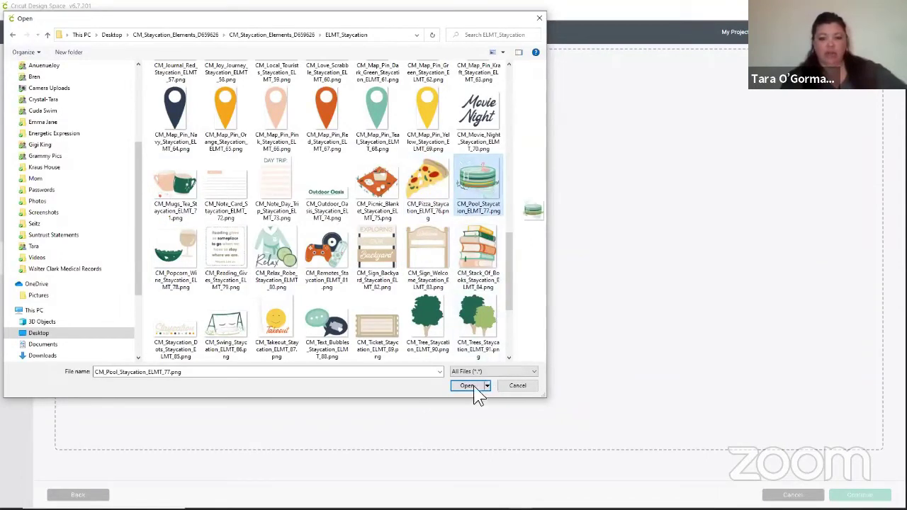
{"action": "scroll", "coordinate": [385, 237], "scroll_direction": "up", "scroll_amount": 3}
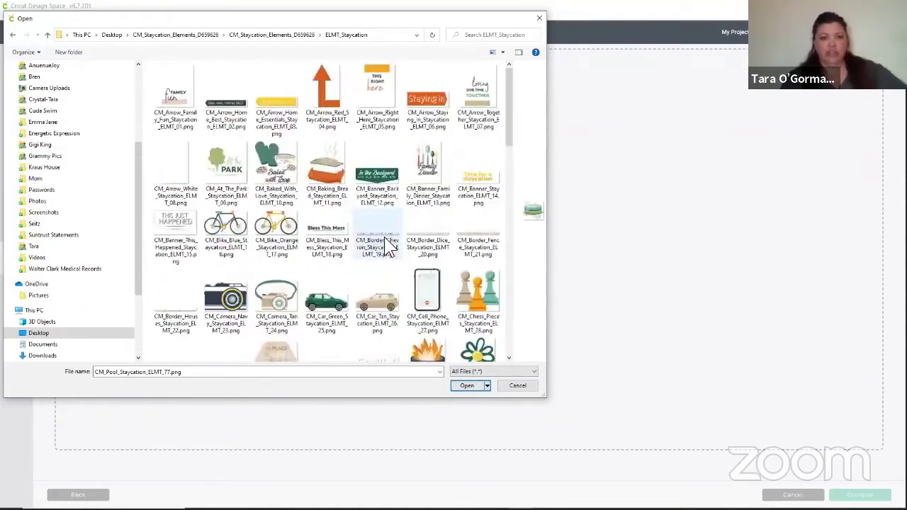
{"action": "scroll", "coordinate": [457, 272], "scroll_direction": "up", "scroll_amount": 3}
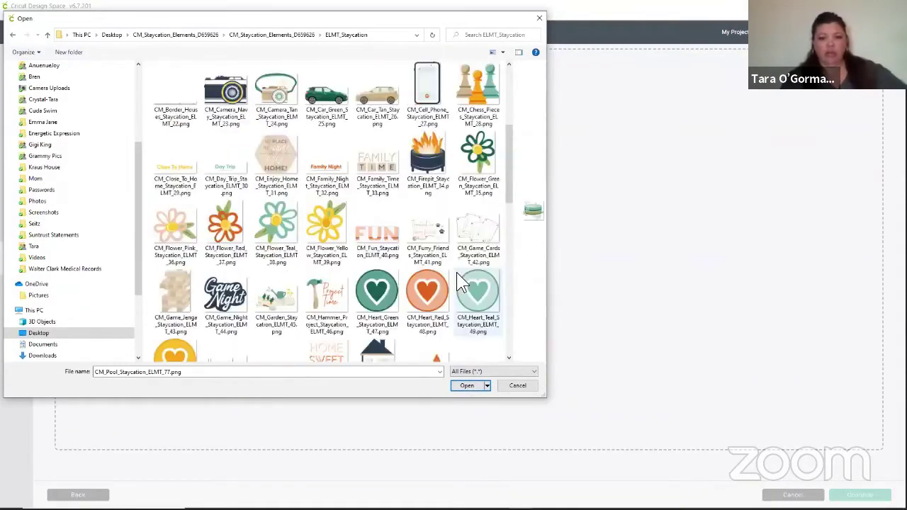
{"action": "scroll", "coordinate": [458, 268], "scroll_direction": "down", "scroll_amount": 3}
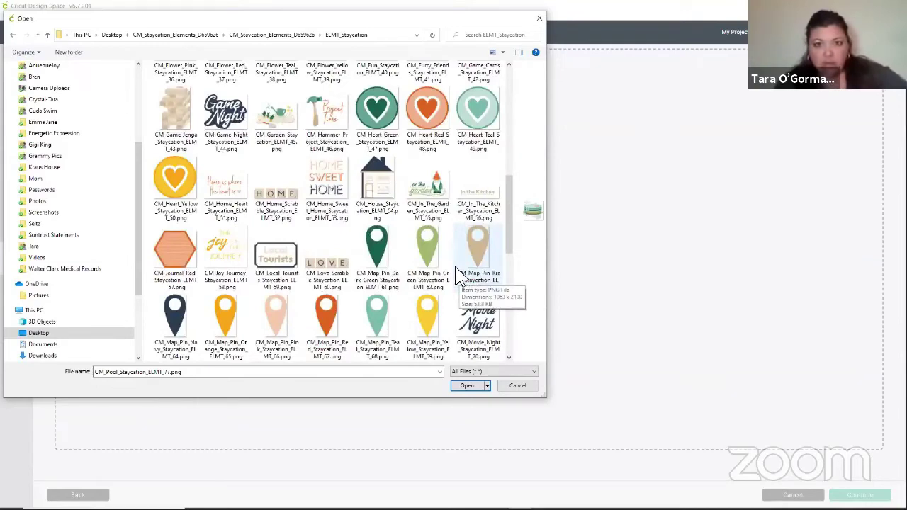
{"action": "scroll", "coordinate": [457, 277], "scroll_direction": "up", "scroll_amount": 3}
{"action": "scroll", "coordinate": [456, 266], "scroll_direction": "down", "scroll_amount": 9}
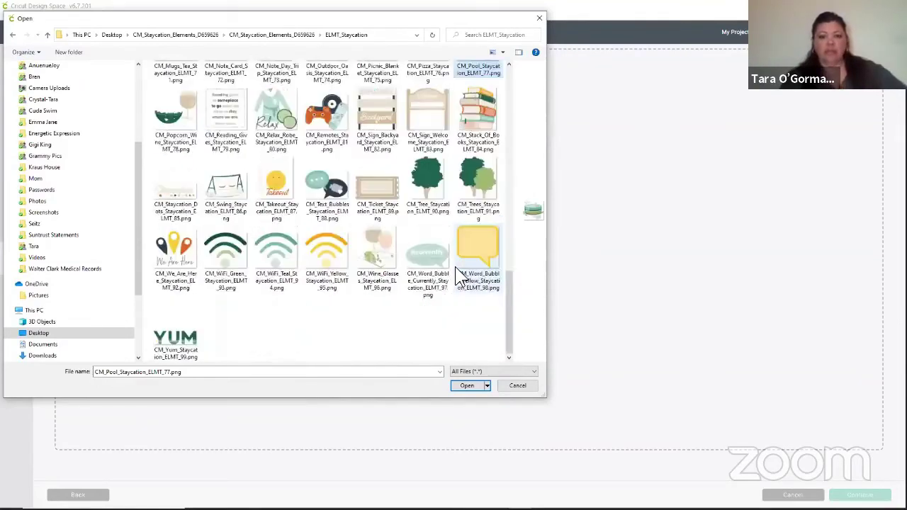
{"action": "scroll", "coordinate": [455, 266], "scroll_direction": "up", "scroll_amount": 4}
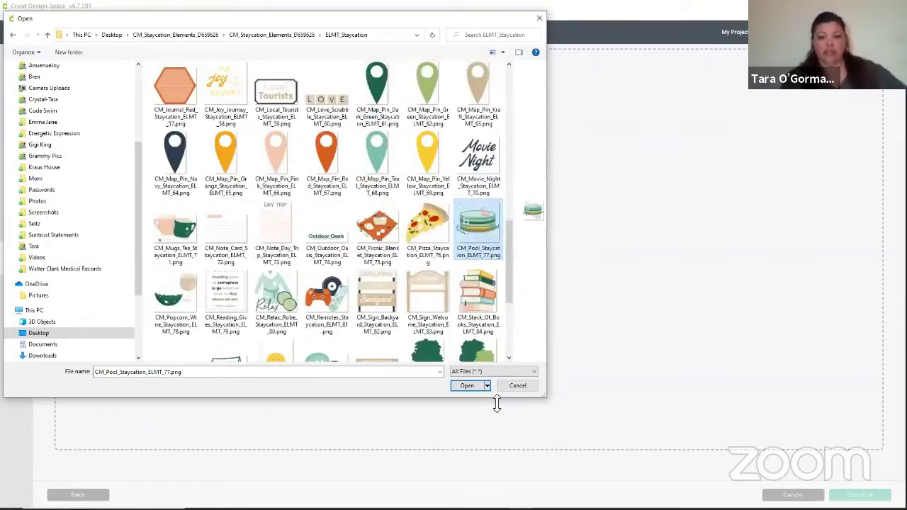
{"action": "left_click", "coordinate": [470, 387]}
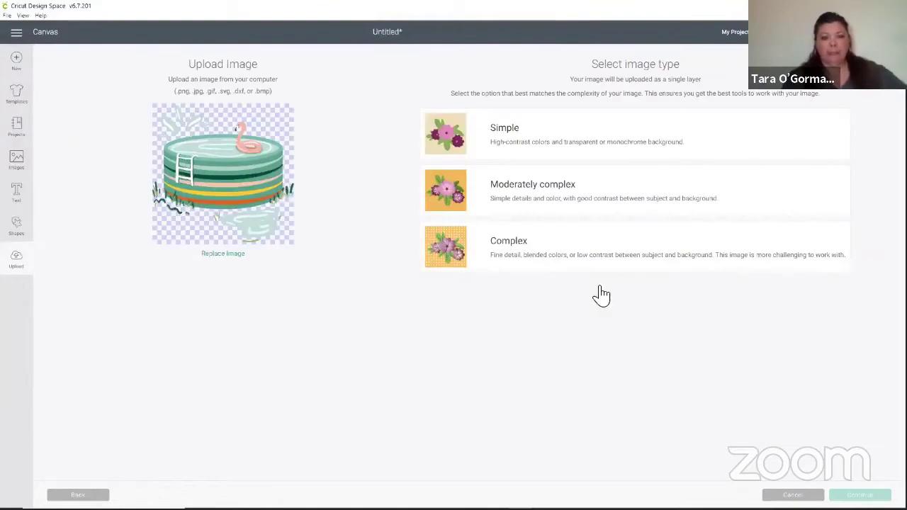
Set the pool's image type to Complex, and try erasing one splash drop before undoing the erasure.
{"action": "left_click", "coordinate": [544, 249]}
{"action": "left_click", "coordinate": [857, 494]}
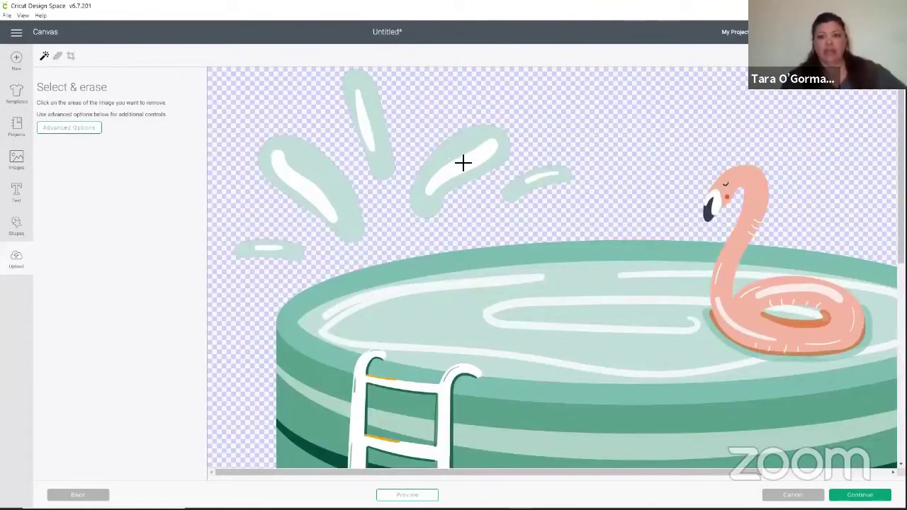
{"action": "left_click", "coordinate": [454, 146]}
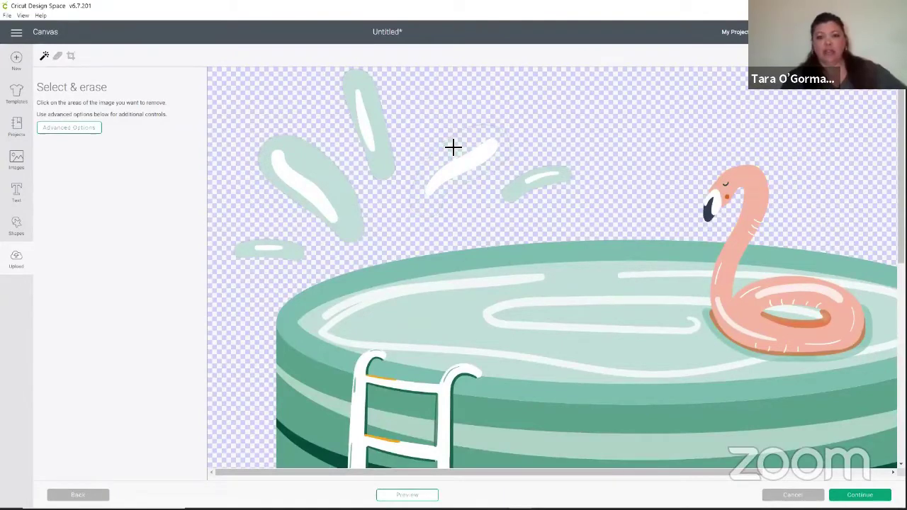
{"action": "key", "text": "ctrl+z"}
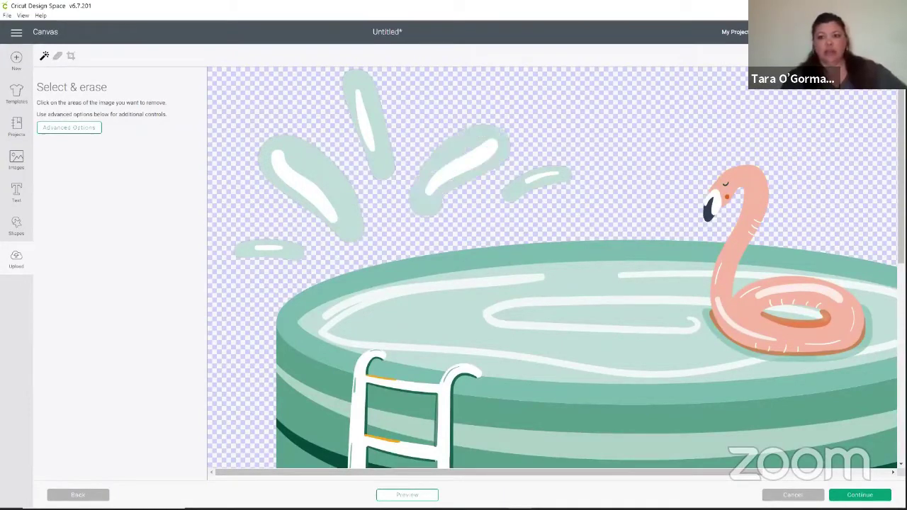
Accept the pool artwork without erasing anything and upload it with the Print Then Cut upload type.
{"action": "left_click", "coordinate": [874, 494]}
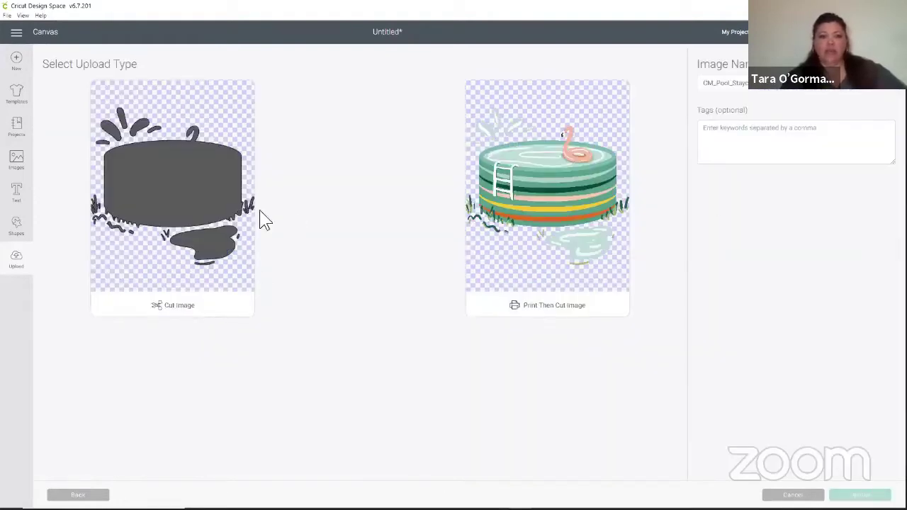
{"action": "left_click", "coordinate": [579, 204]}
{"action": "left_click", "coordinate": [855, 495]}
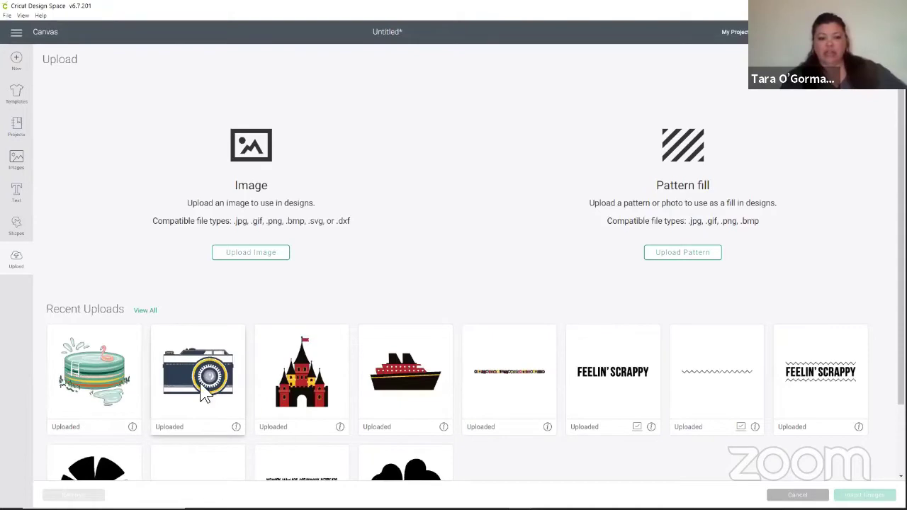
Insert the uploaded pool on the canvas, move it beside the camera and set its width to 5 in.
{"action": "left_click", "coordinate": [91, 356]}
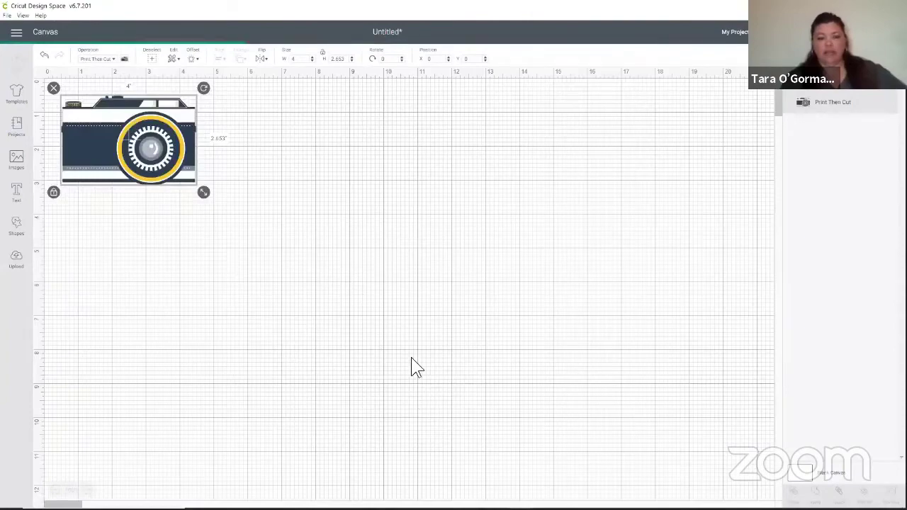
{"action": "left_click_drag", "start_coordinate": [339, 316], "coordinate": [496, 320]}
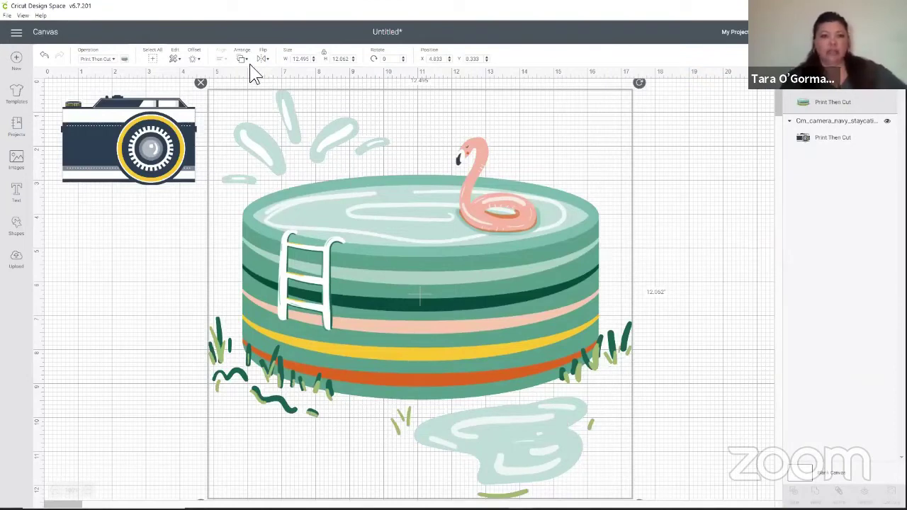
{"action": "left_click", "coordinate": [301, 59]}
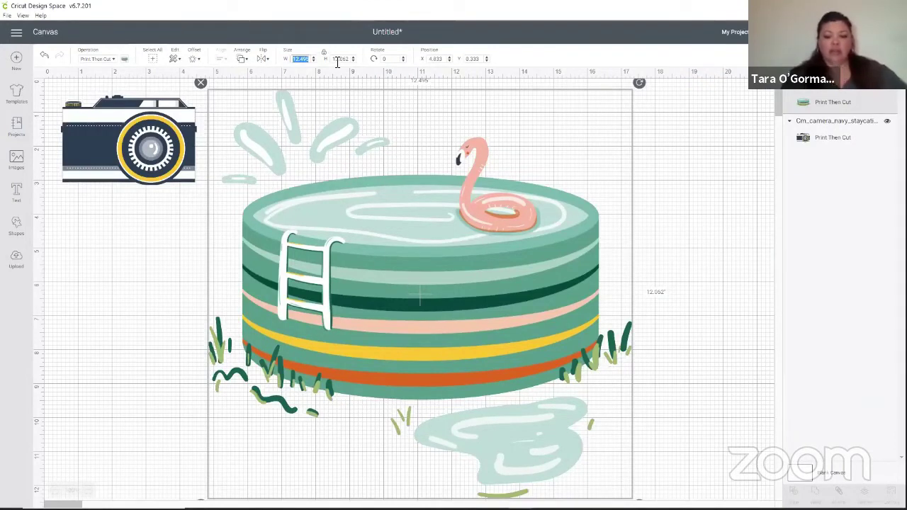
{"action": "type", "text": "5"}
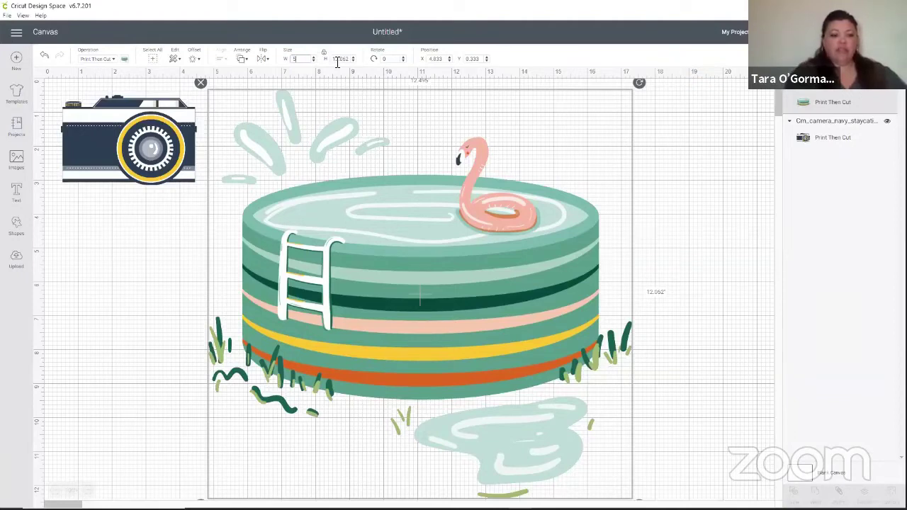
{"action": "key", "text": "Return"}
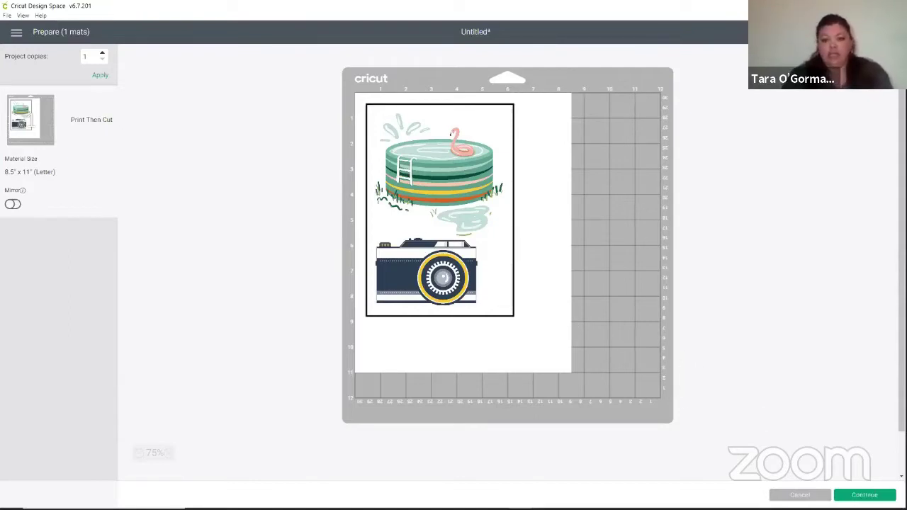
Continue from the mat preview, send the pool and camera sheet to the printer, and expand the completed print stage.
{"action": "left_click", "coordinate": [869, 495]}
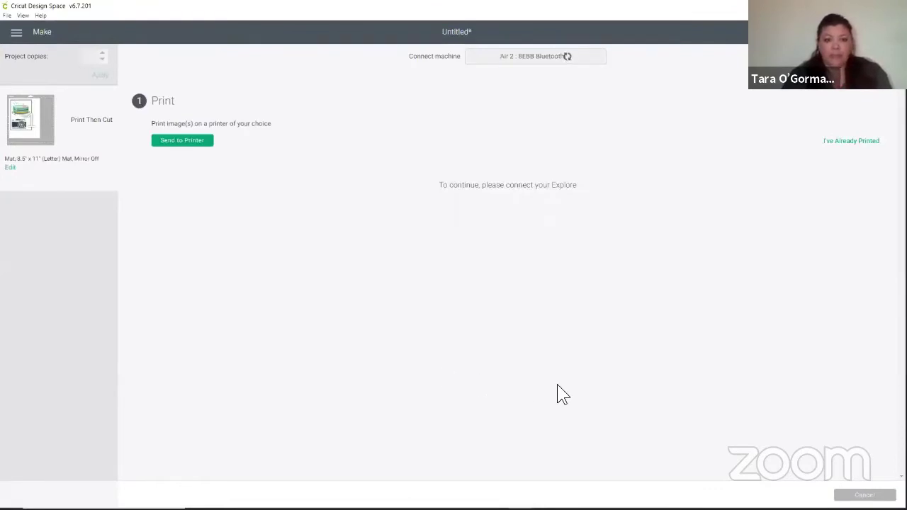
{"action": "left_click", "coordinate": [192, 141]}
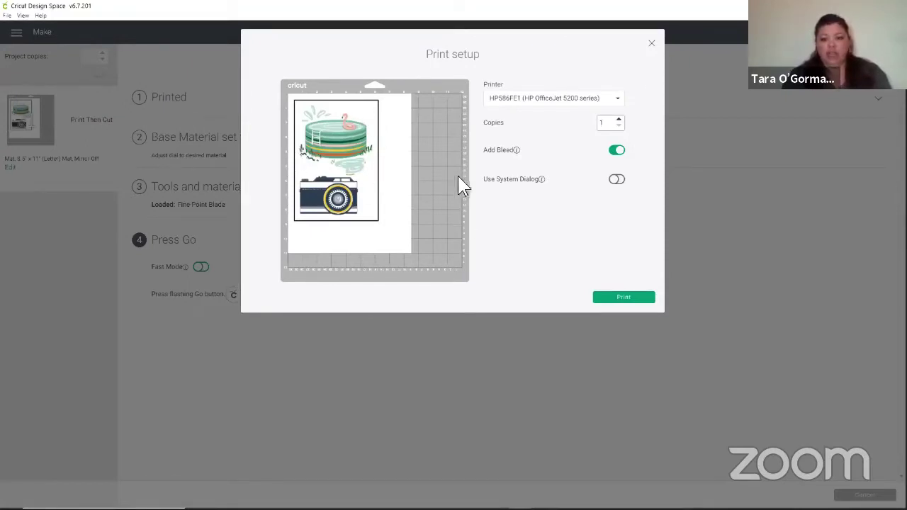
{"action": "left_click", "coordinate": [637, 298]}
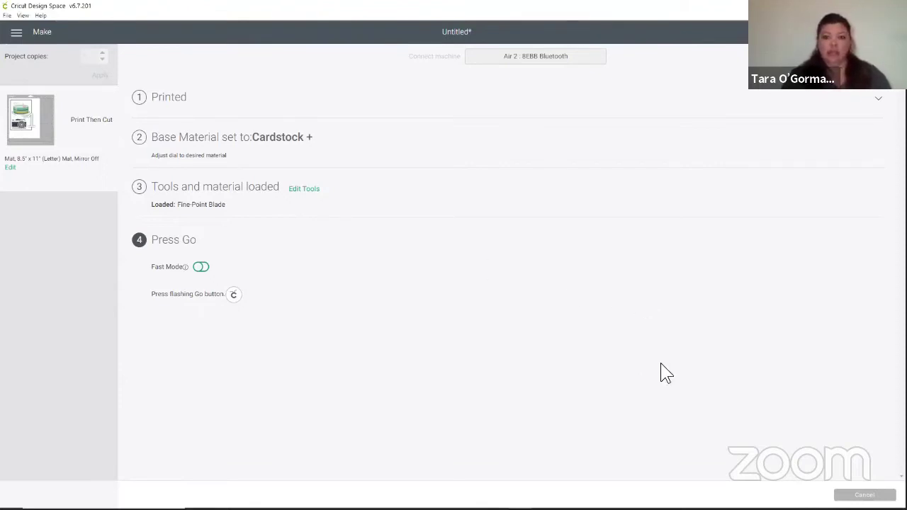
{"action": "left_click", "coordinate": [883, 111]}
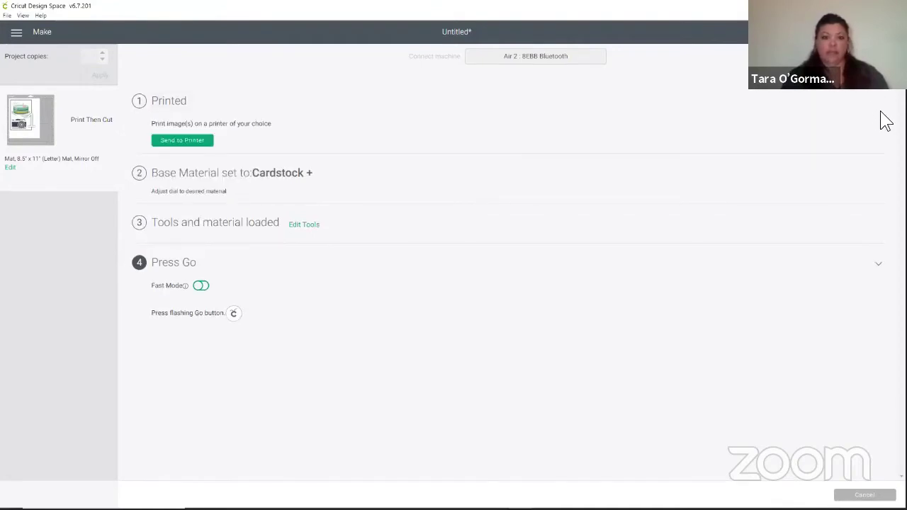